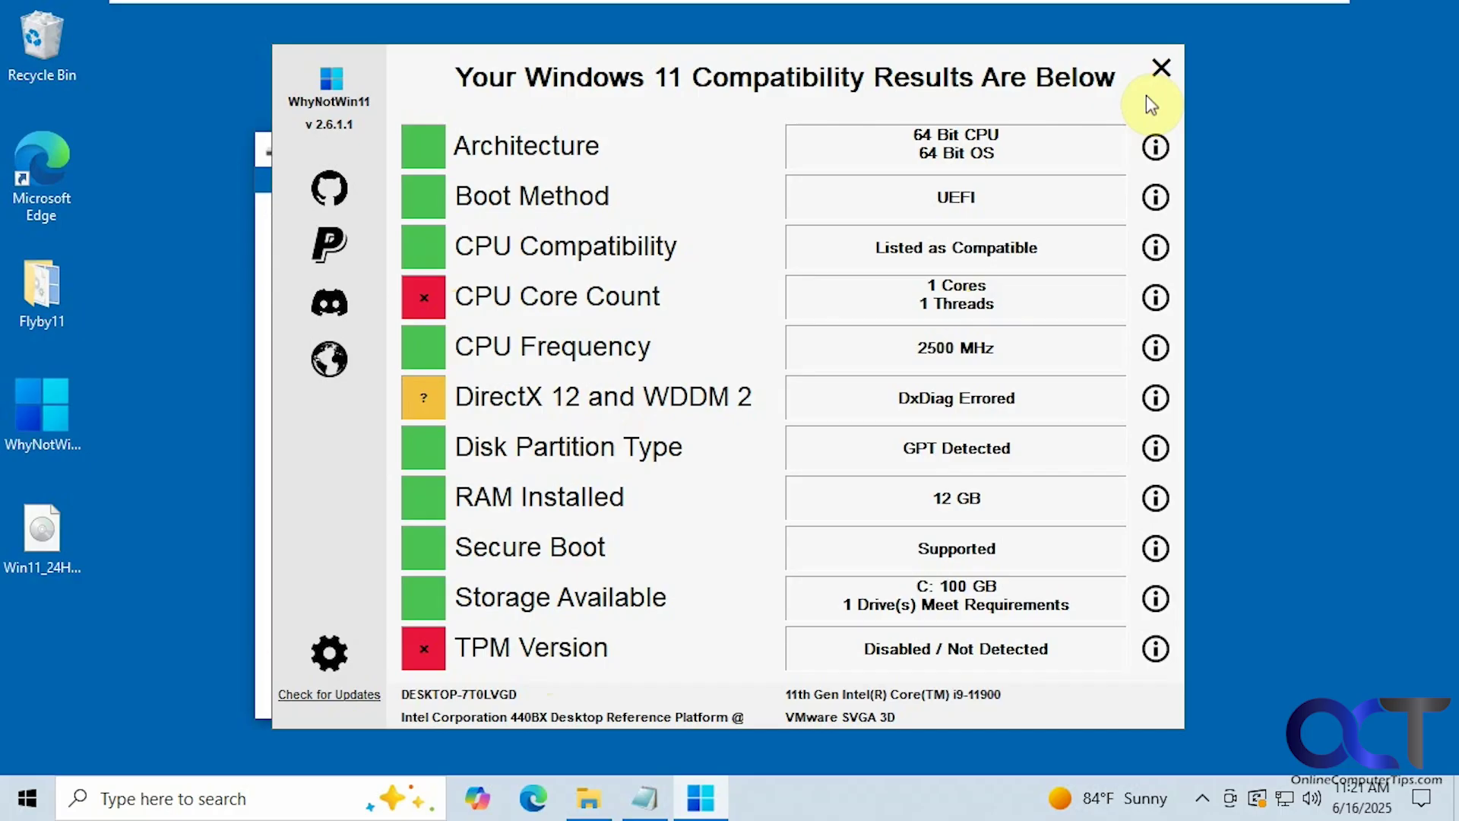
Step: Close WhyNotWin11 and run setup.exe from the Windows 11 DVD, approving the UAC prompt
{"action": "left_click", "coordinate": [1161, 69]}
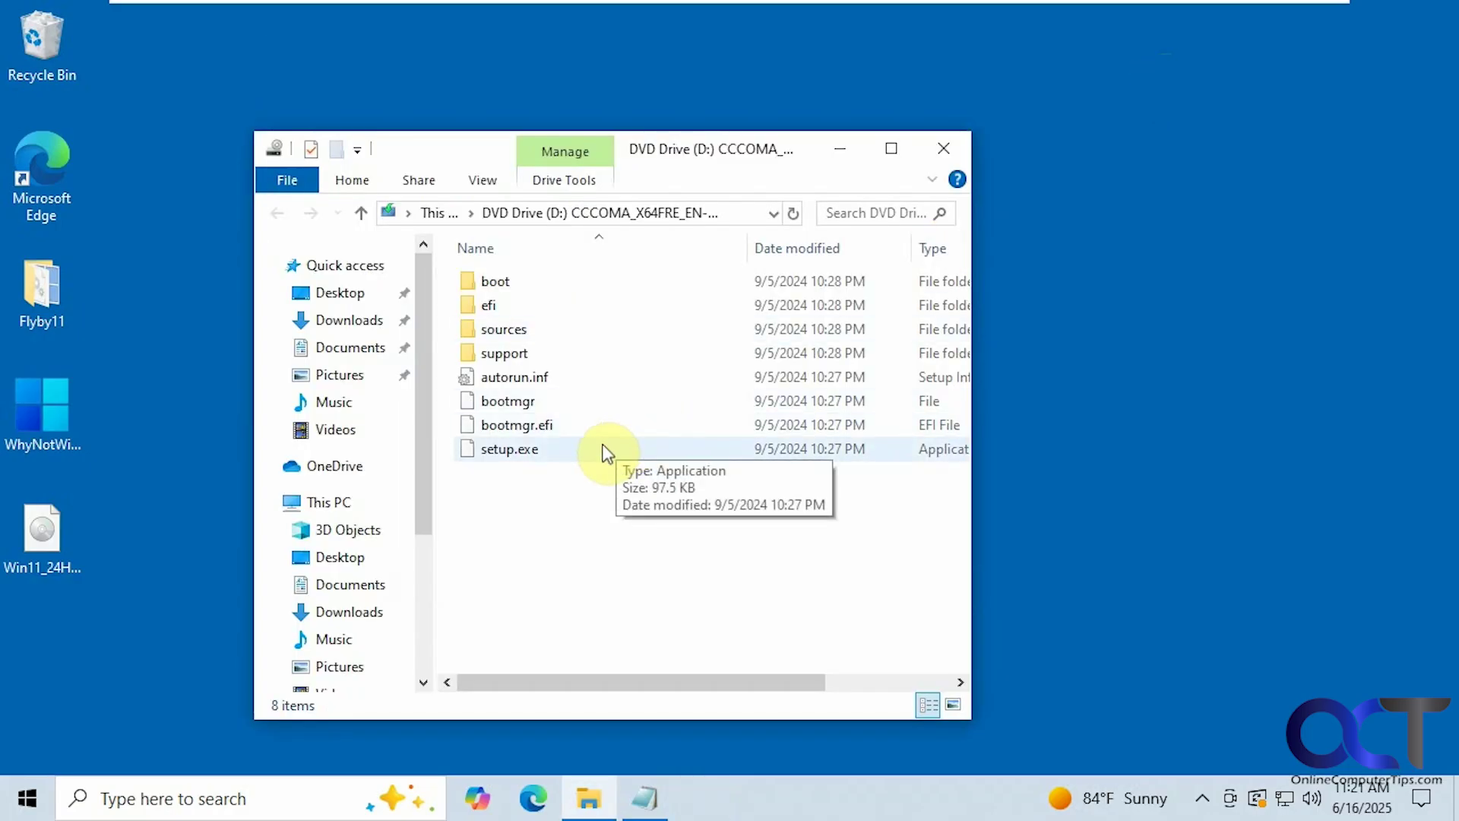
{"action": "left_click", "coordinate": [524, 456]}
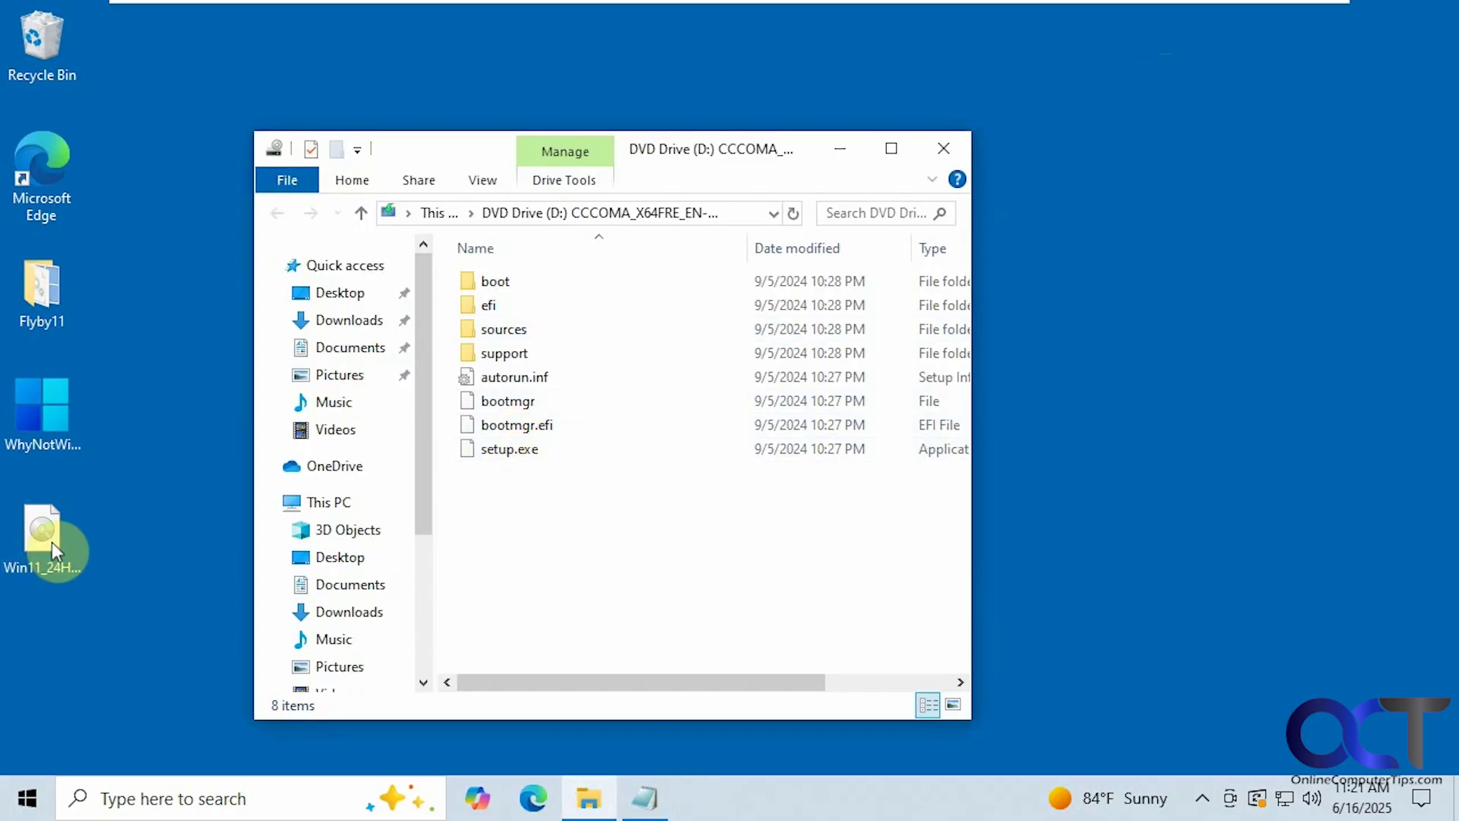
{"action": "double_click", "coordinate": [509, 454]}
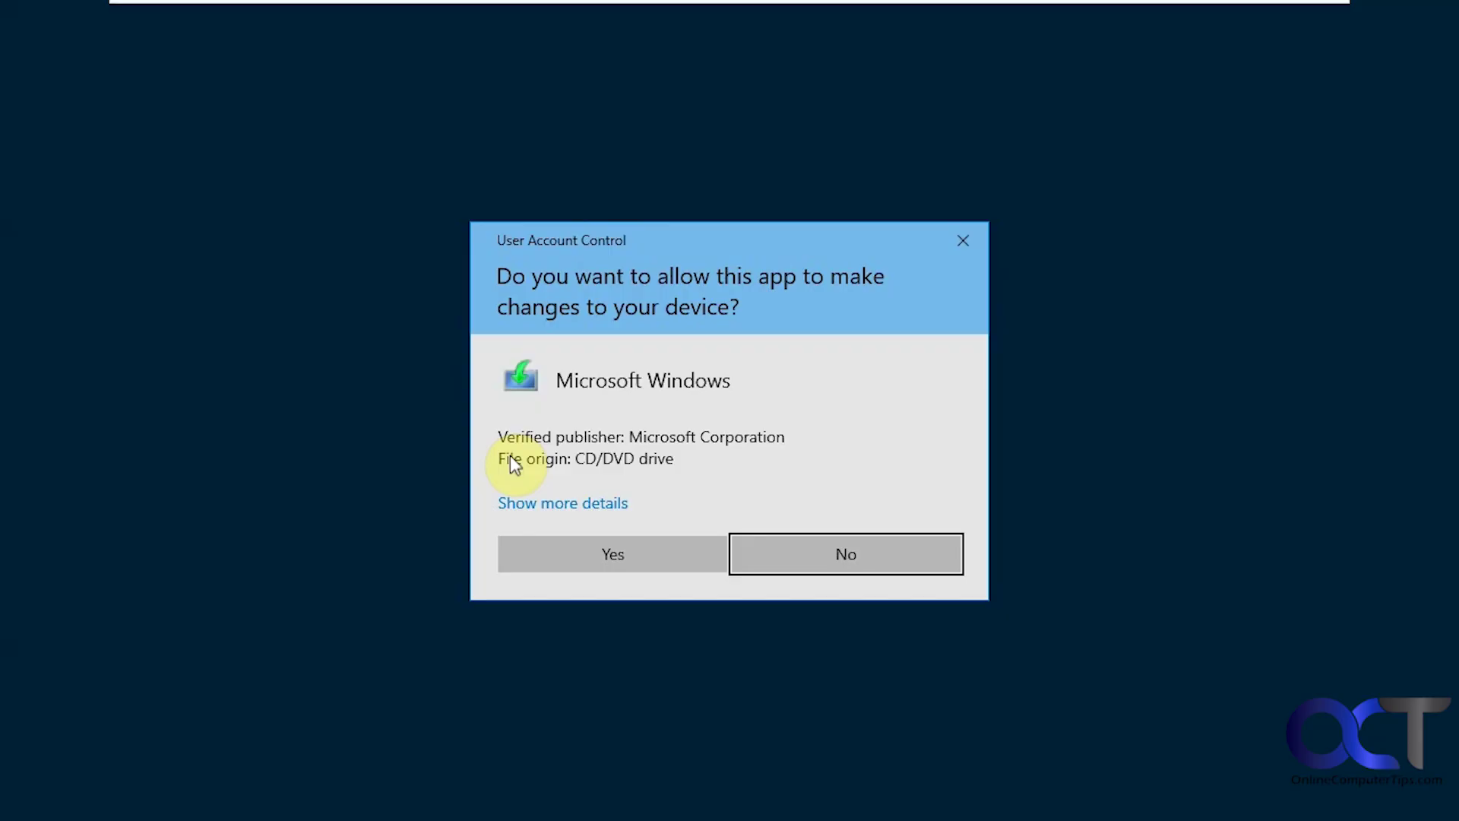
{"action": "left_click", "coordinate": [575, 551]}
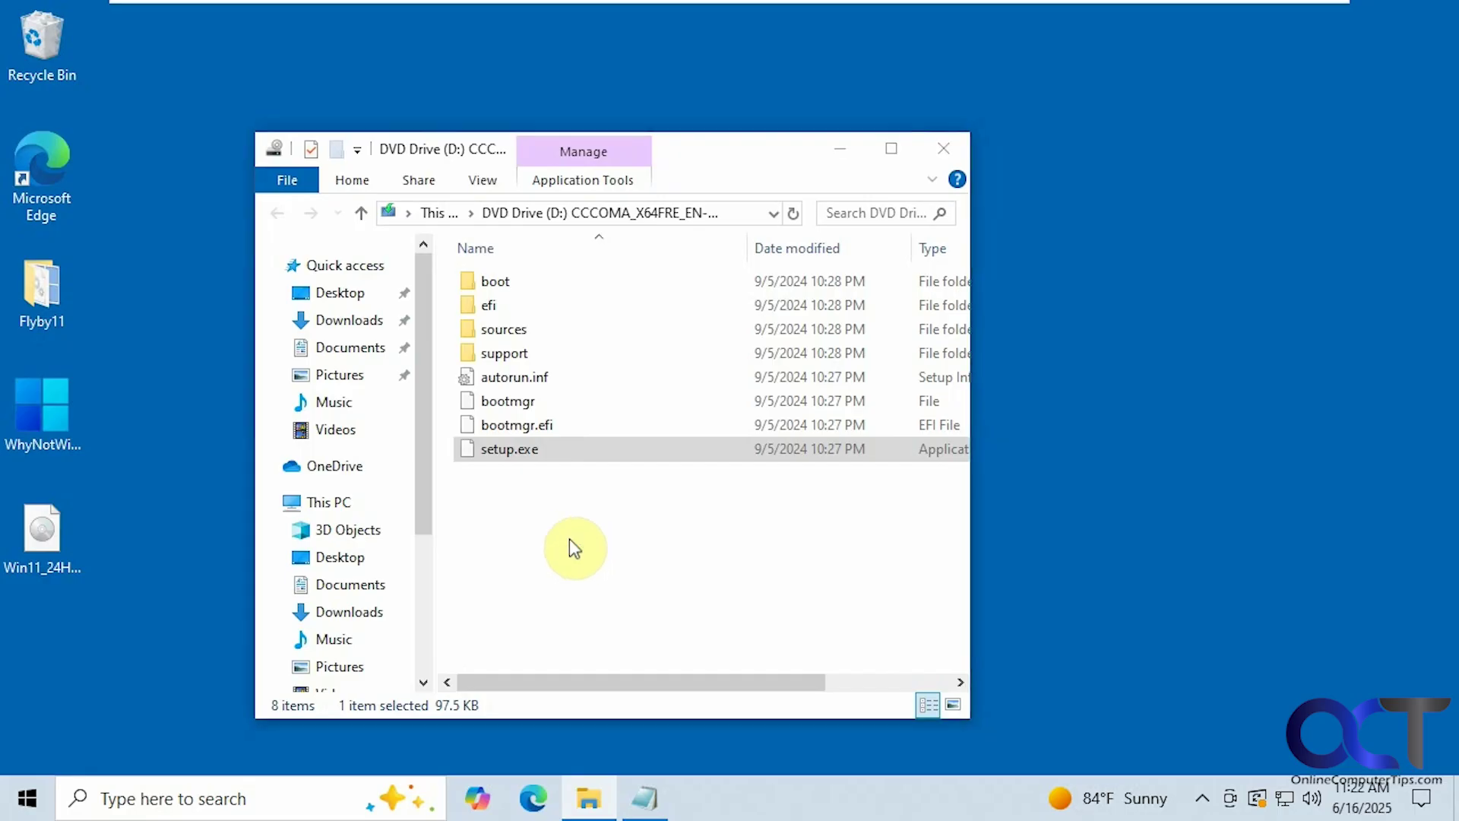
Step: Set Setup updates to 'Not right now', then close Setup after the processor-core and TPM 2.0 failure
{"action": "left_click", "coordinate": [544, 296]}
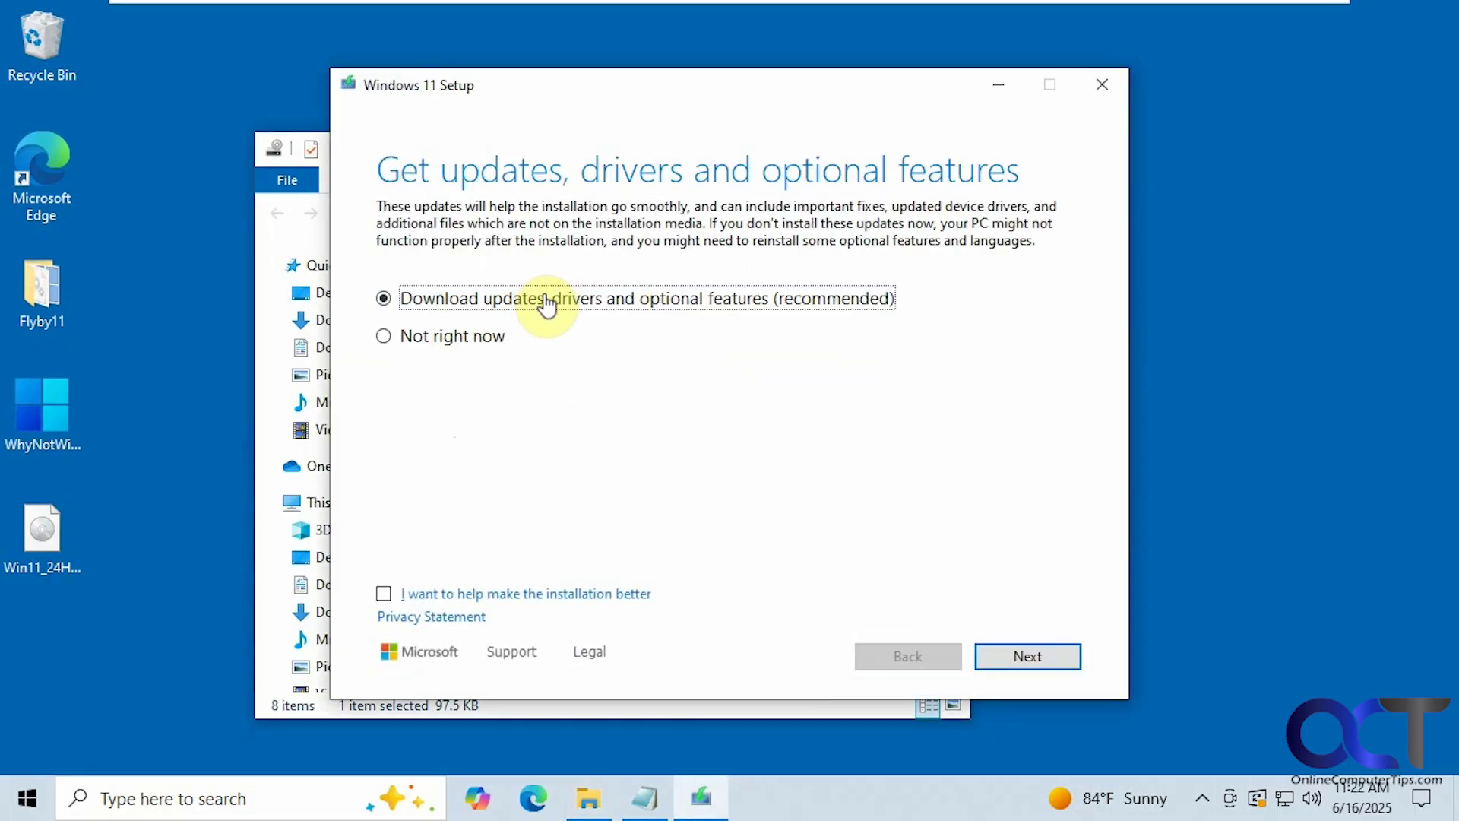
{"action": "left_click", "coordinate": [479, 341]}
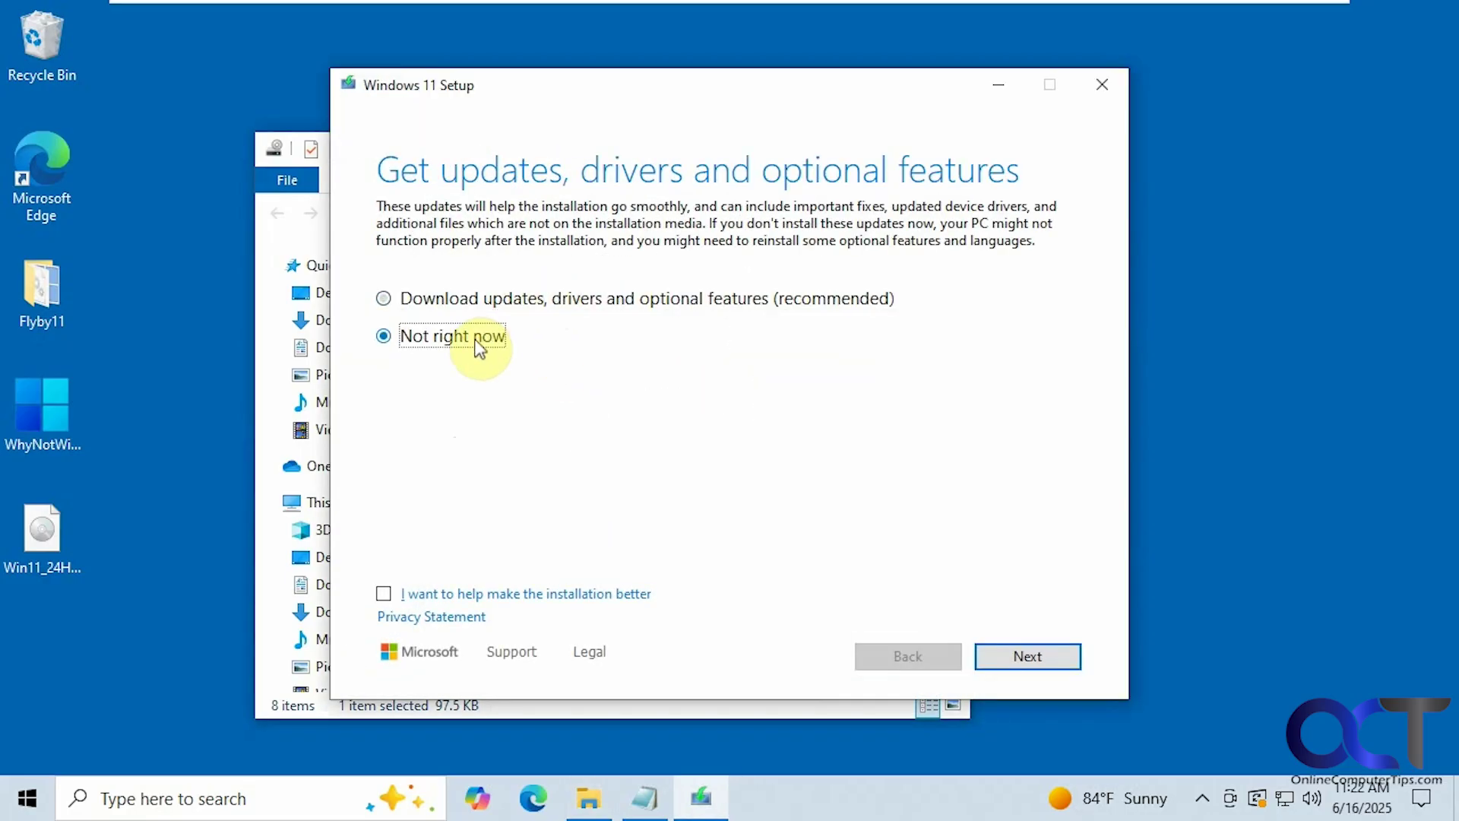
{"action": "left_click", "coordinate": [1015, 655]}
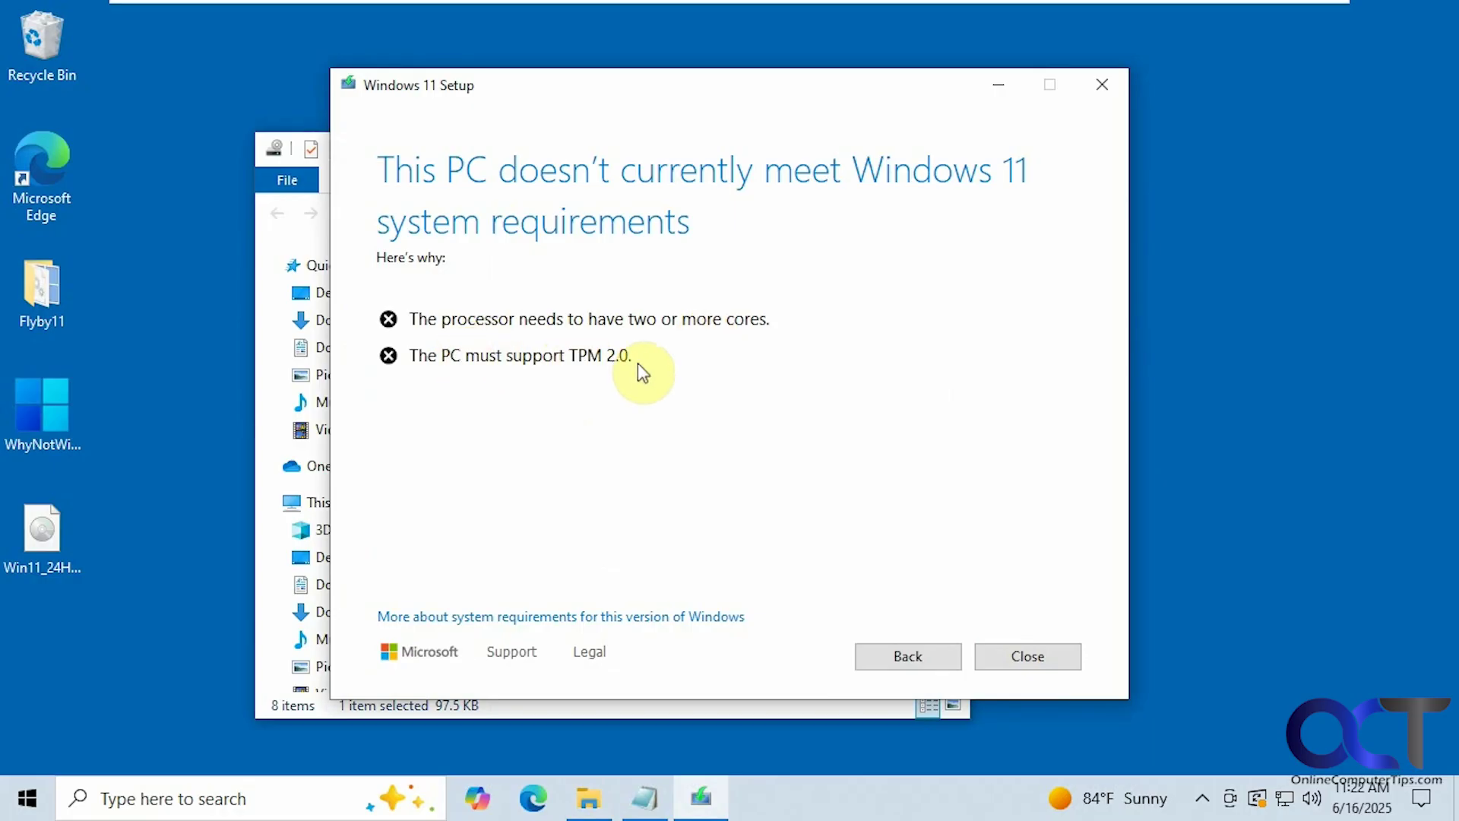
{"action": "left_click", "coordinate": [996, 655]}
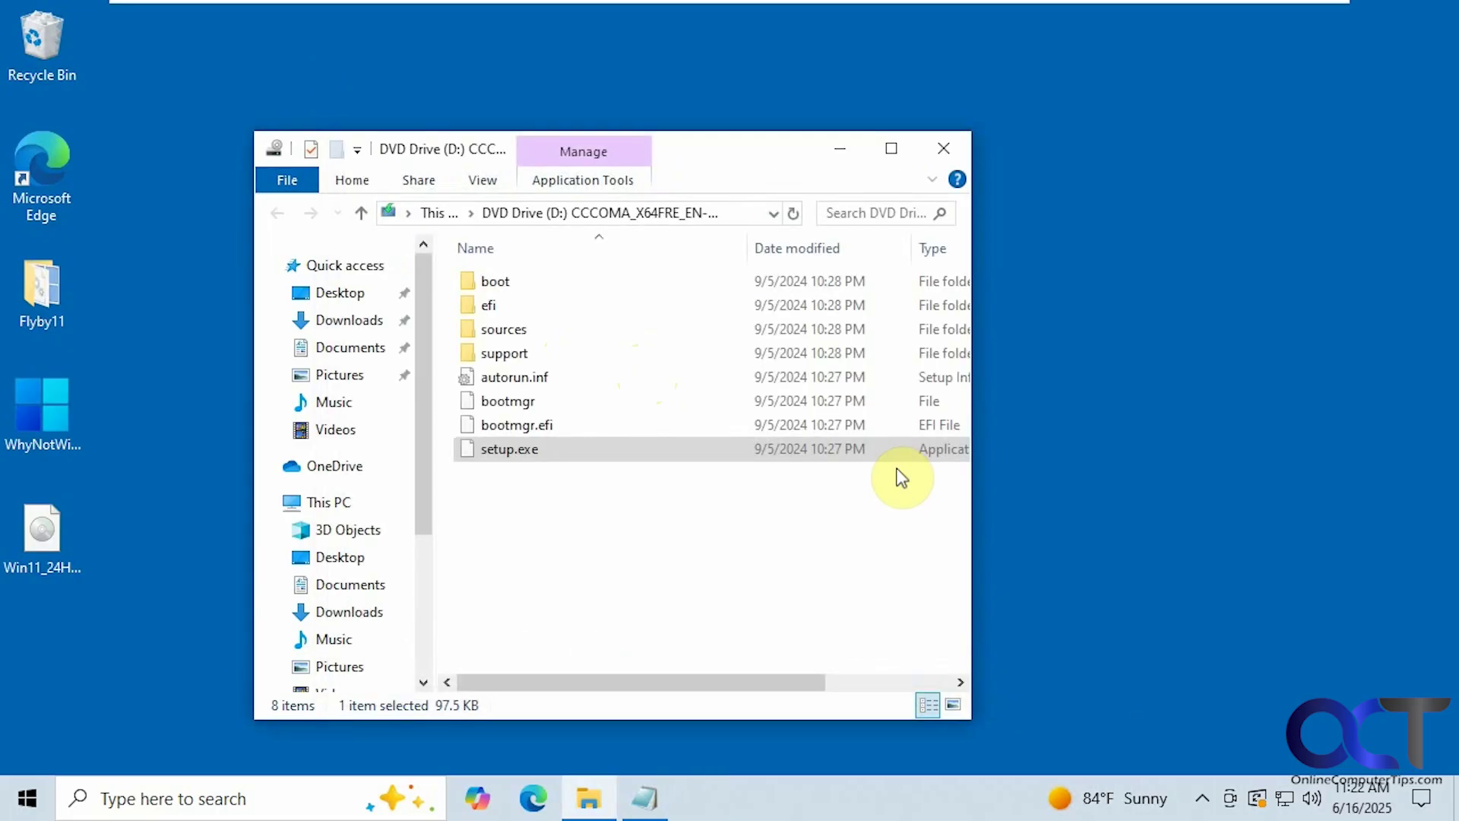
Step: Minimize the DVD window and run Flyby11.exe from the desktop Flyby11 folder
{"action": "left_click", "coordinate": [839, 152]}
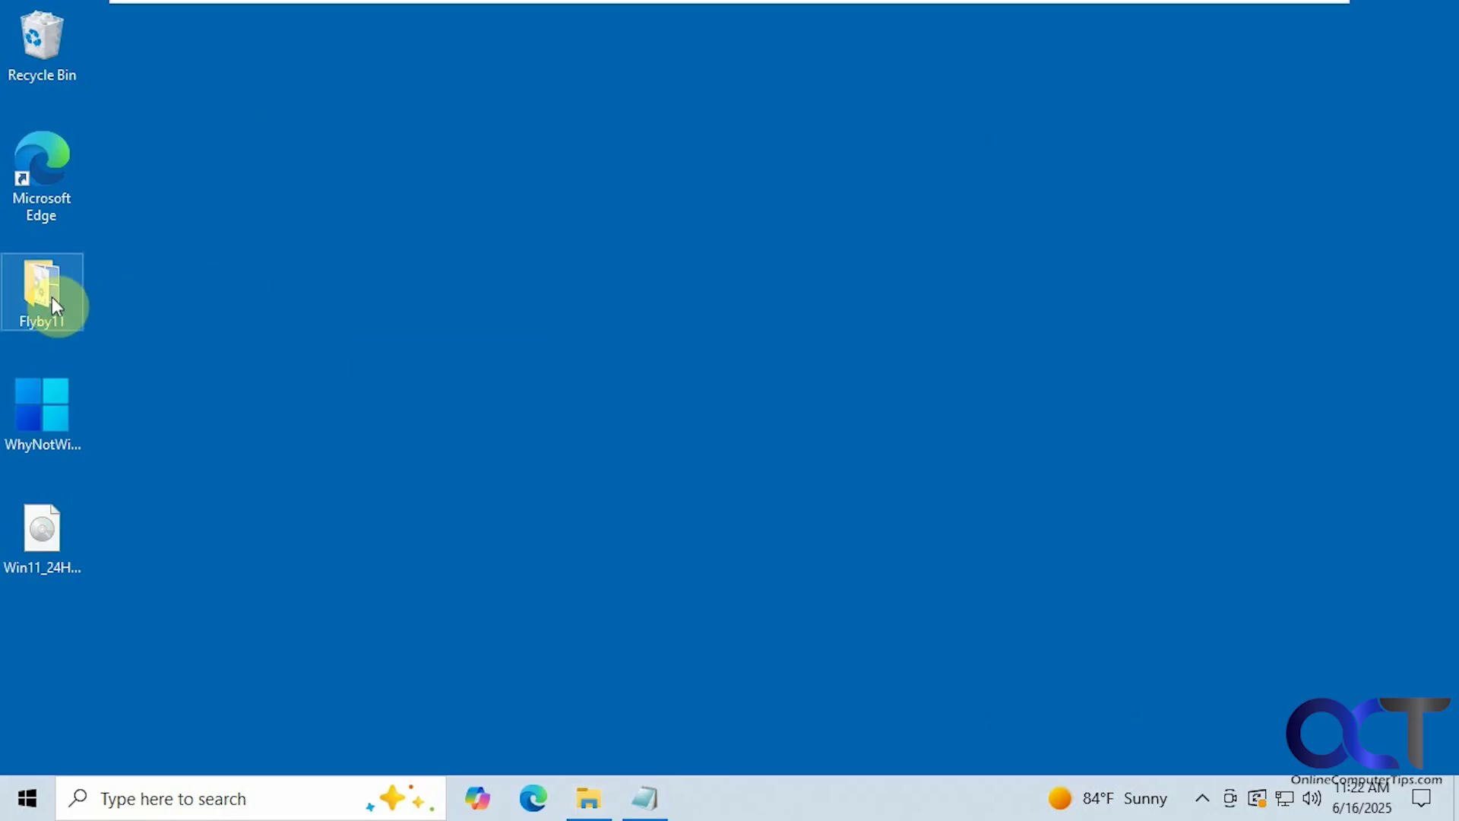
{"action": "double_click", "coordinate": [52, 298]}
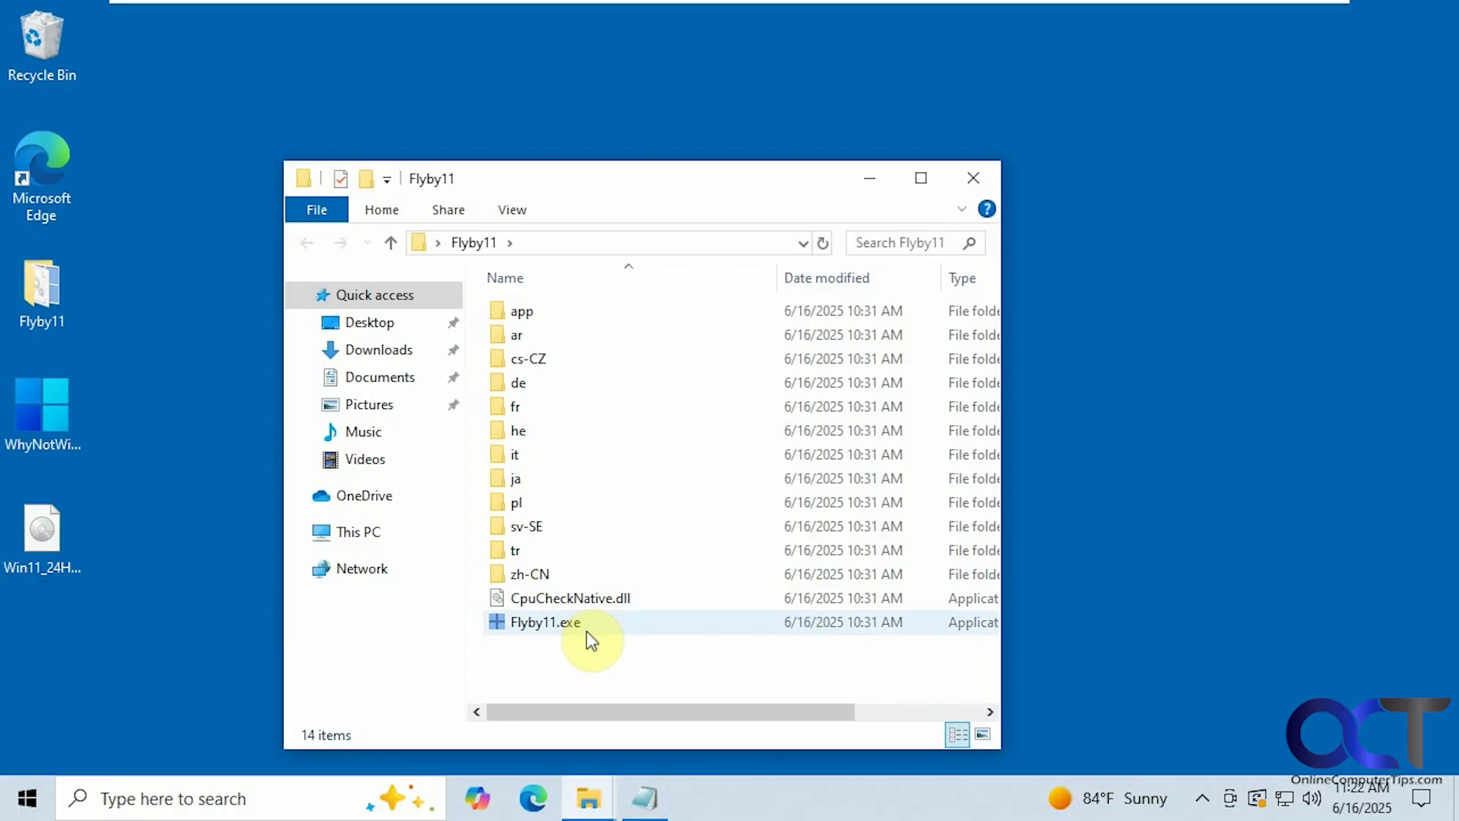
{"action": "double_click", "coordinate": [548, 625]}
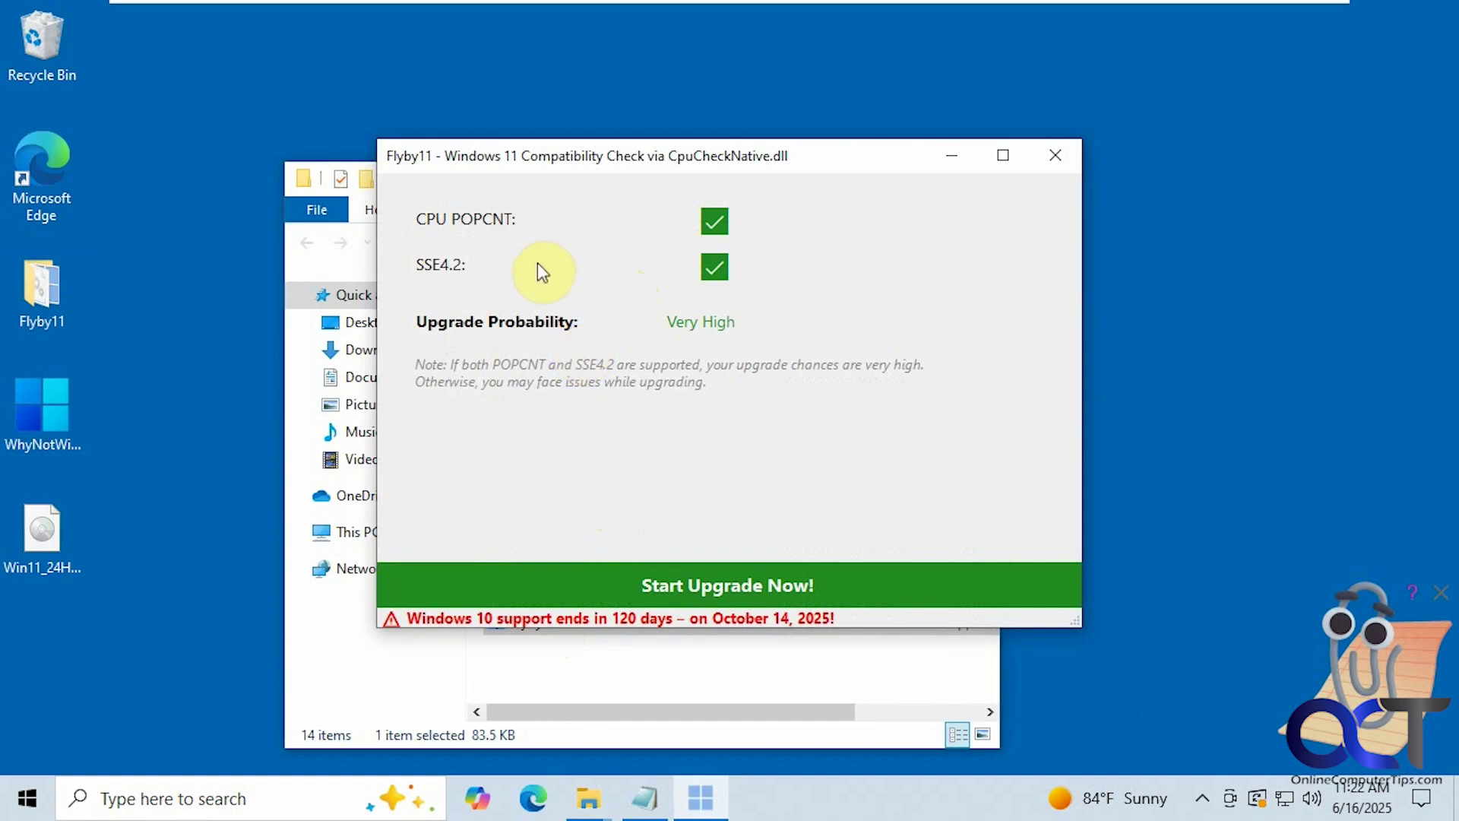
Step: Start the upgrade with Win11_24H2_English_x64.iso selected from the computer, approving the PowerShell UAC prompt
{"action": "left_click", "coordinate": [683, 583]}
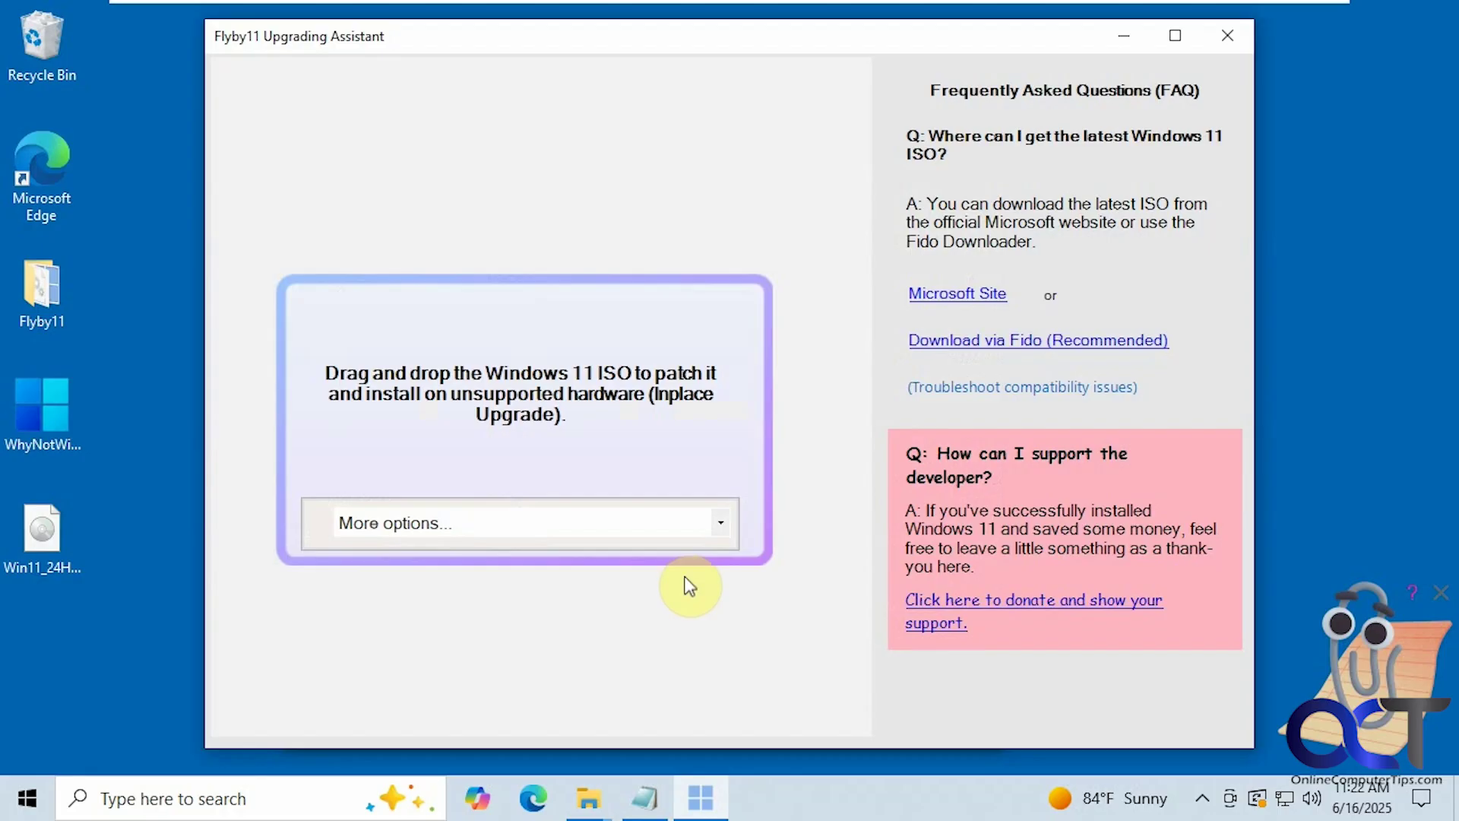
{"action": "left_click", "coordinate": [725, 529]}
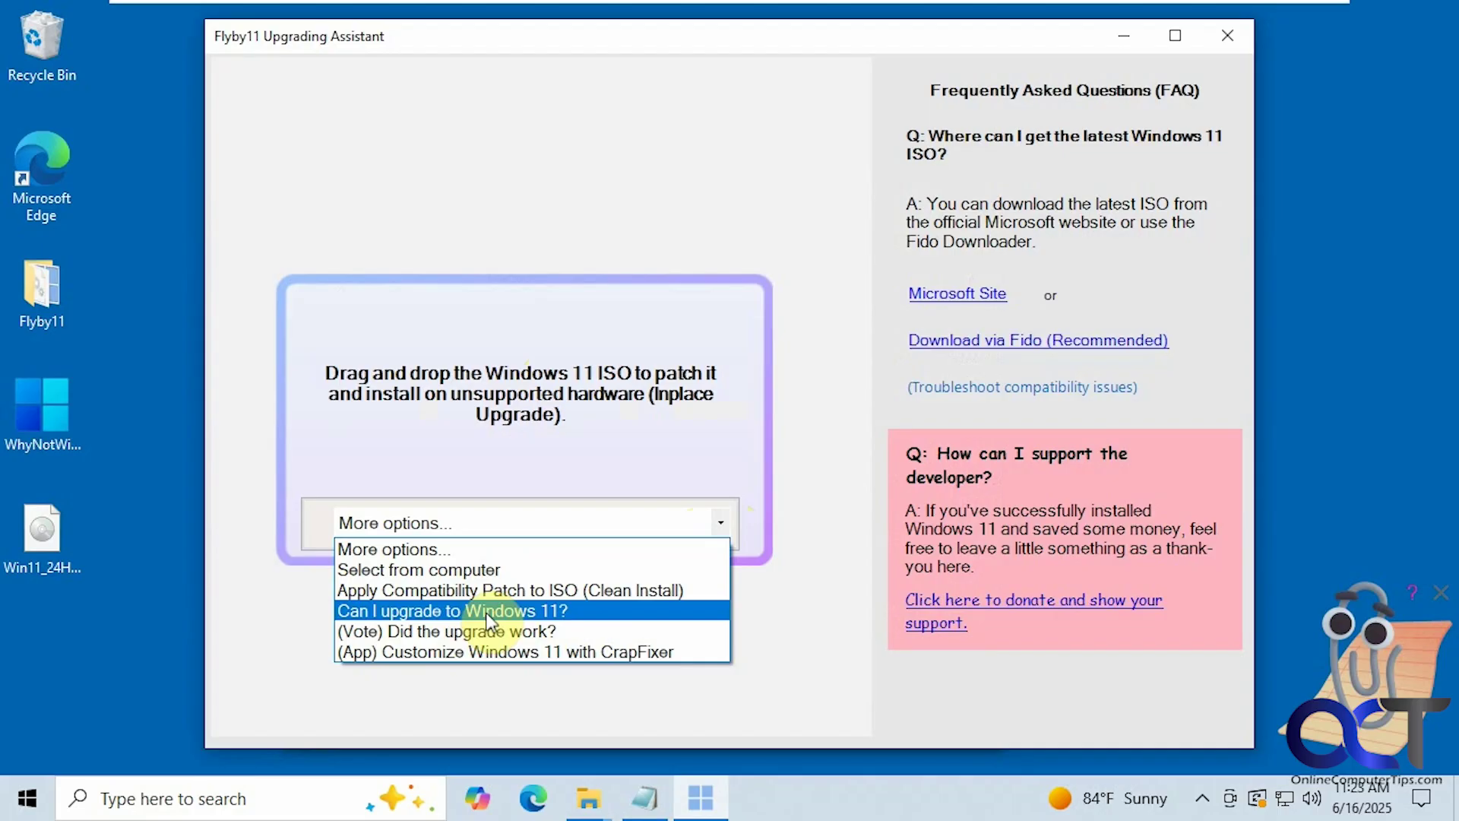
{"action": "left_click", "coordinate": [495, 570]}
{"action": "double_click", "coordinate": [371, 231]}
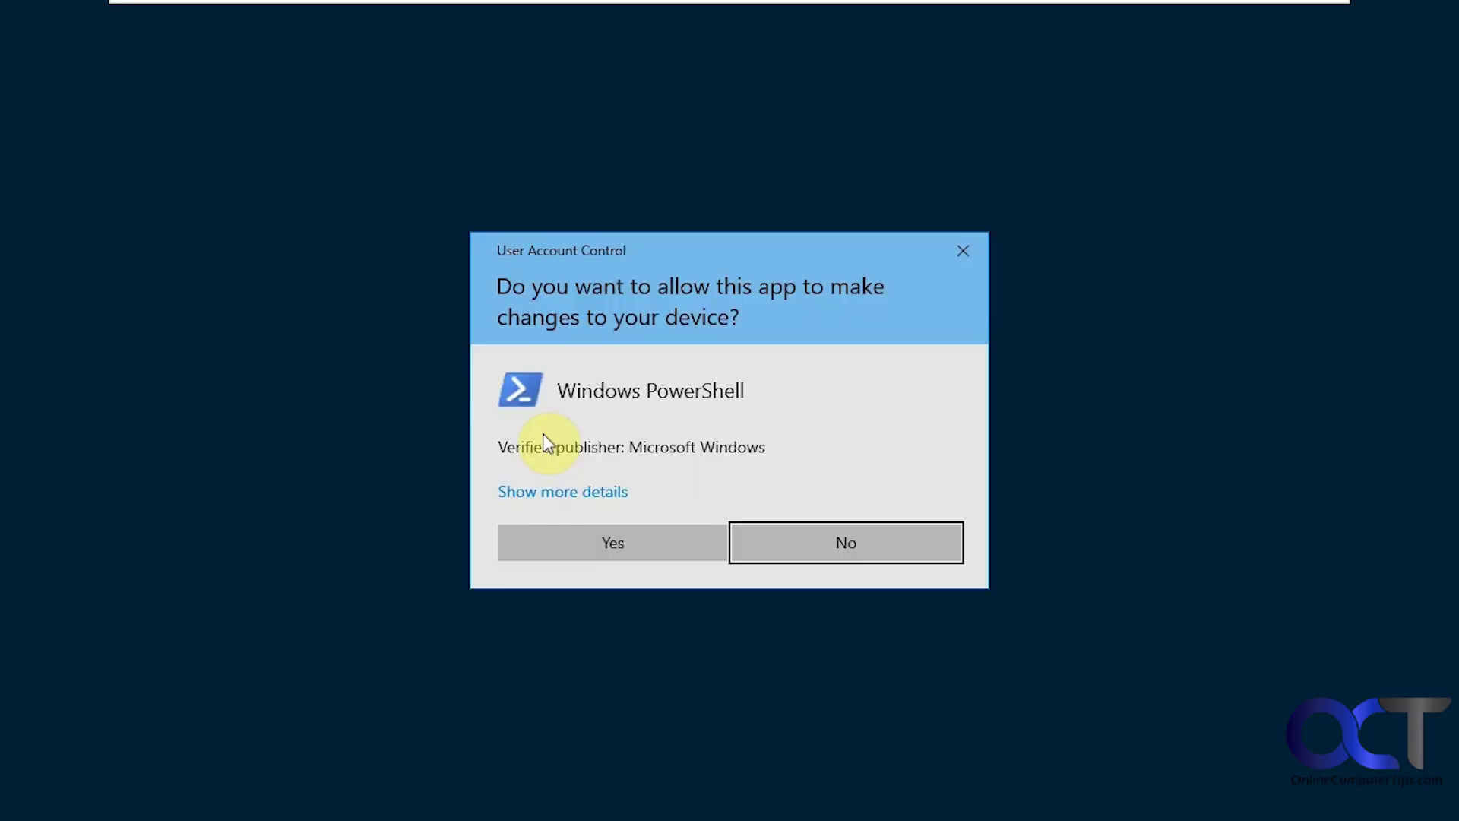
{"action": "left_click", "coordinate": [592, 542]}
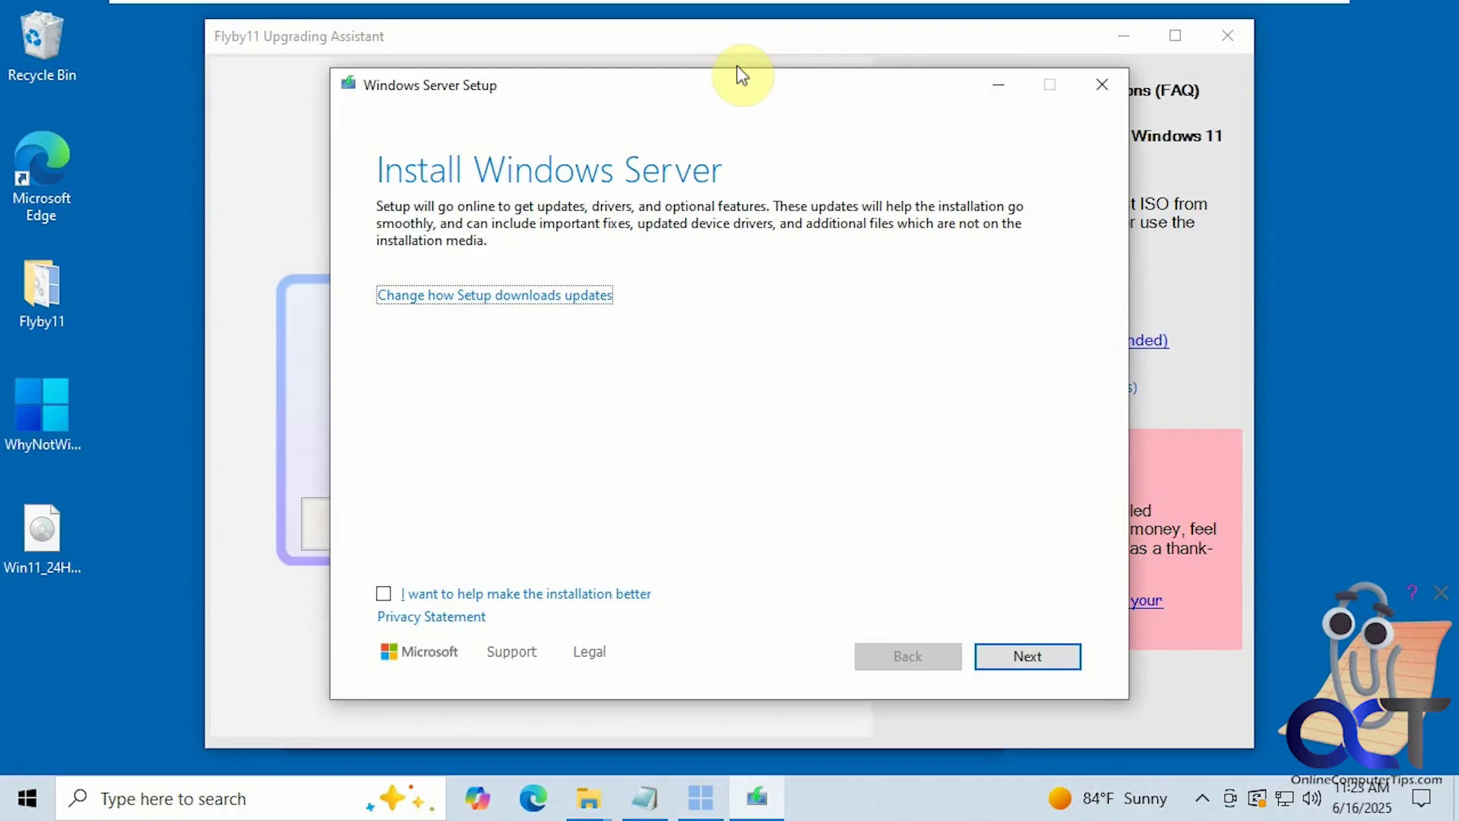
Step: Check the success message behind Windows Server Setup, then choose 'Not right now' for updates and continue
{"action": "left_click_drag", "start_coordinate": [741, 73], "coordinate": [939, 586]}
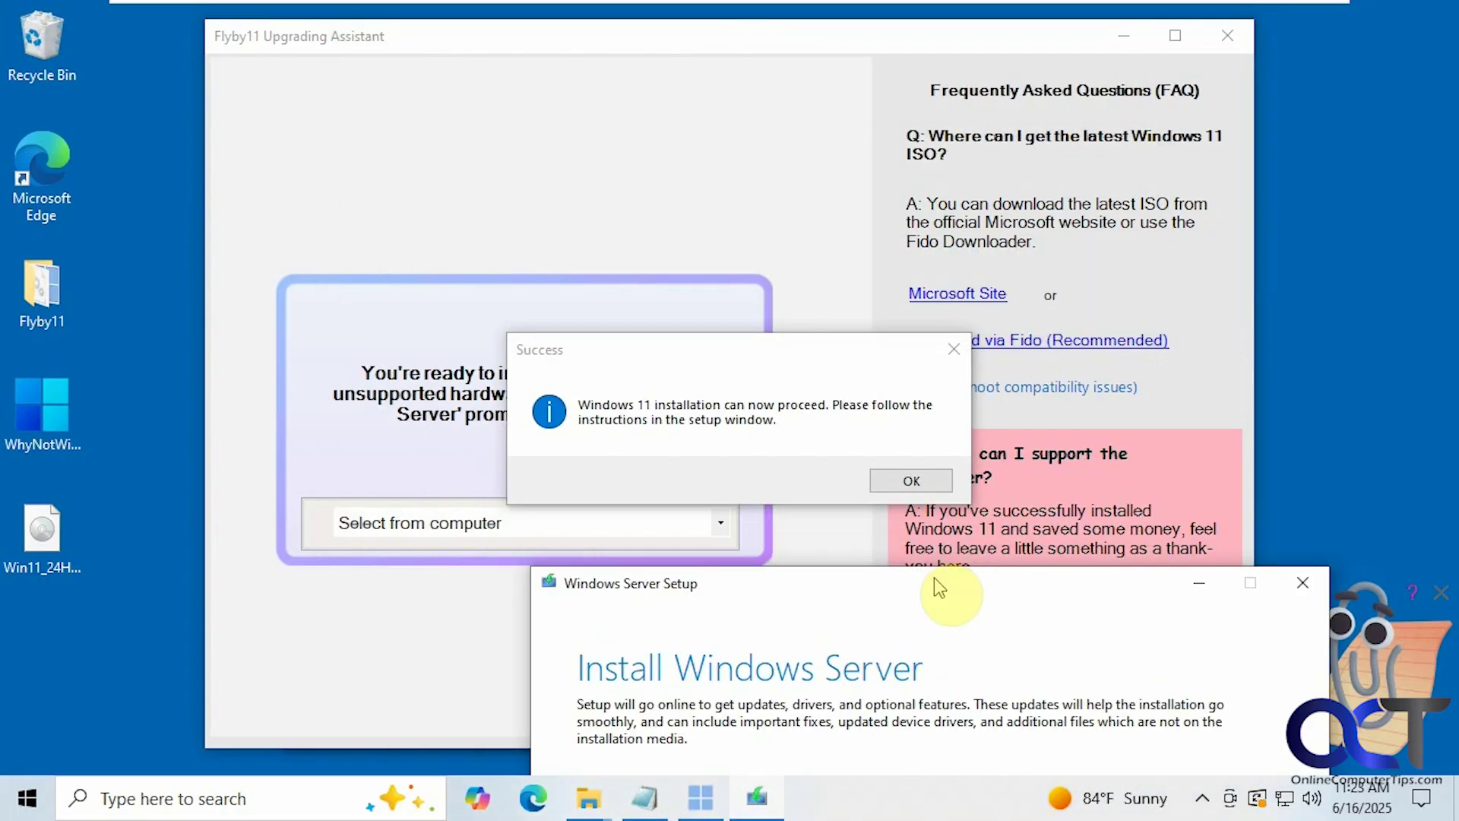
{"action": "left_click_drag", "start_coordinate": [935, 579], "coordinate": [762, 90]}
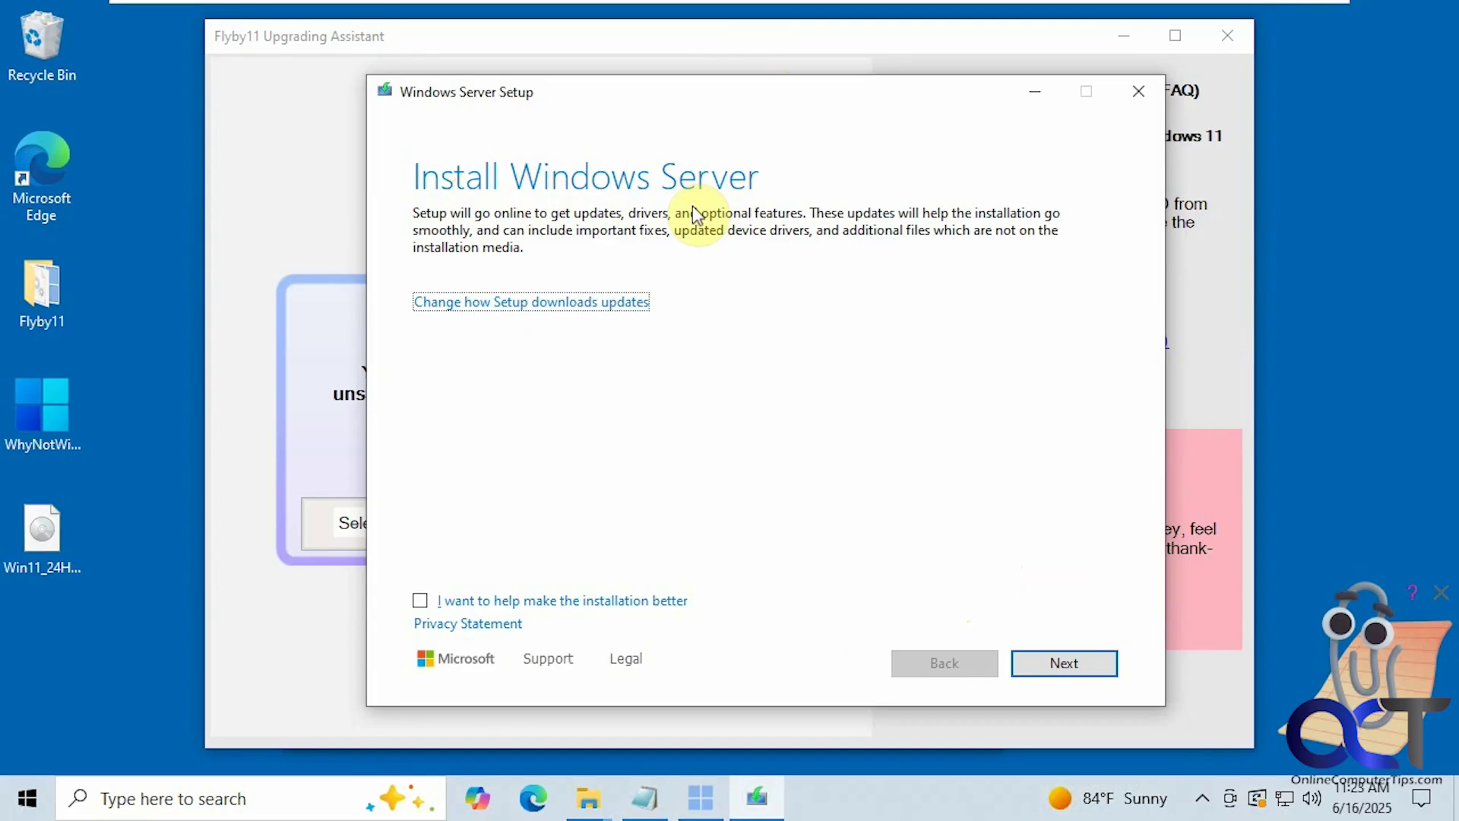
{"action": "left_click", "coordinate": [635, 301]}
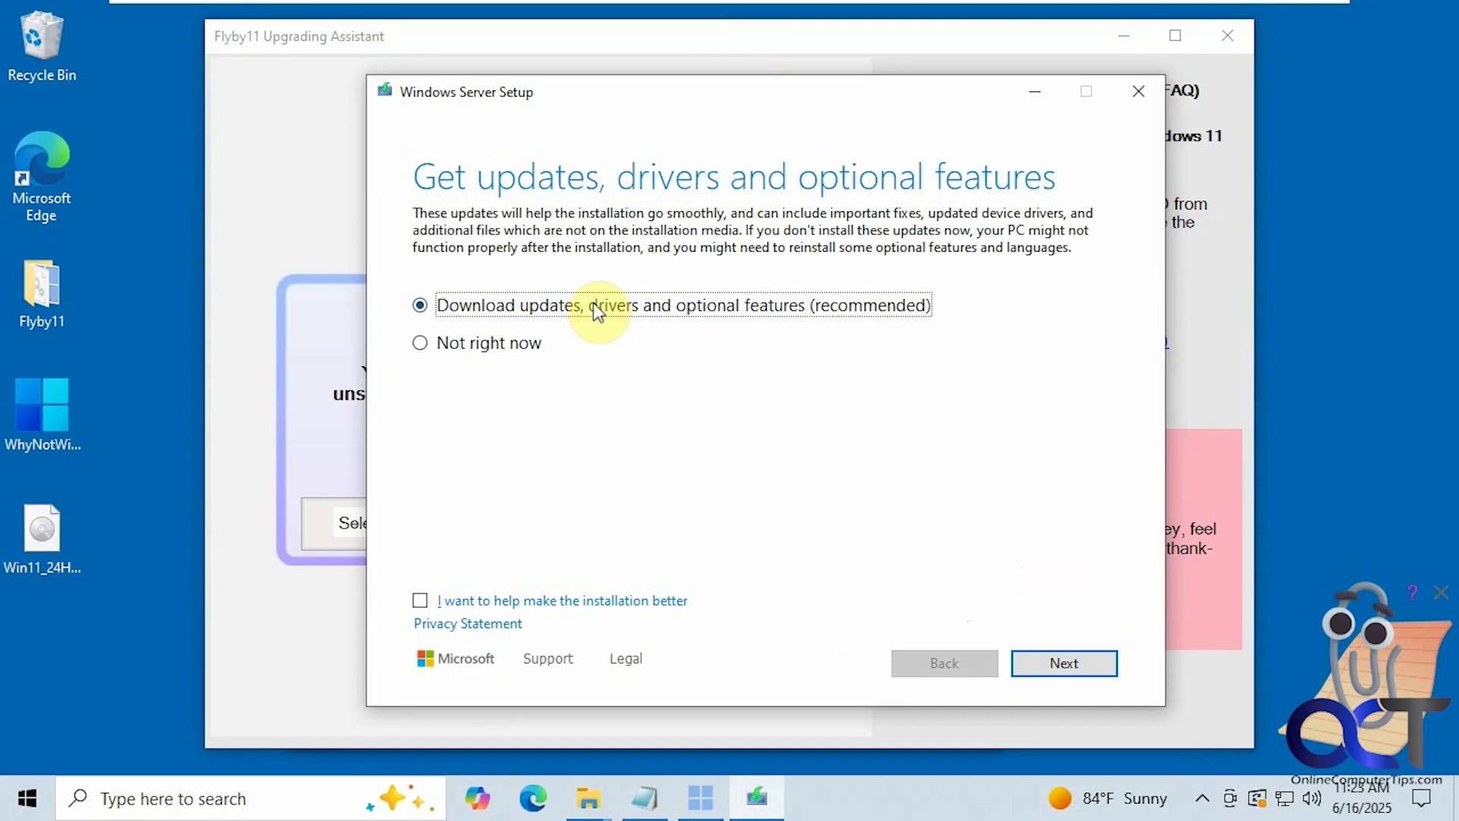
{"action": "left_click", "coordinate": [477, 343]}
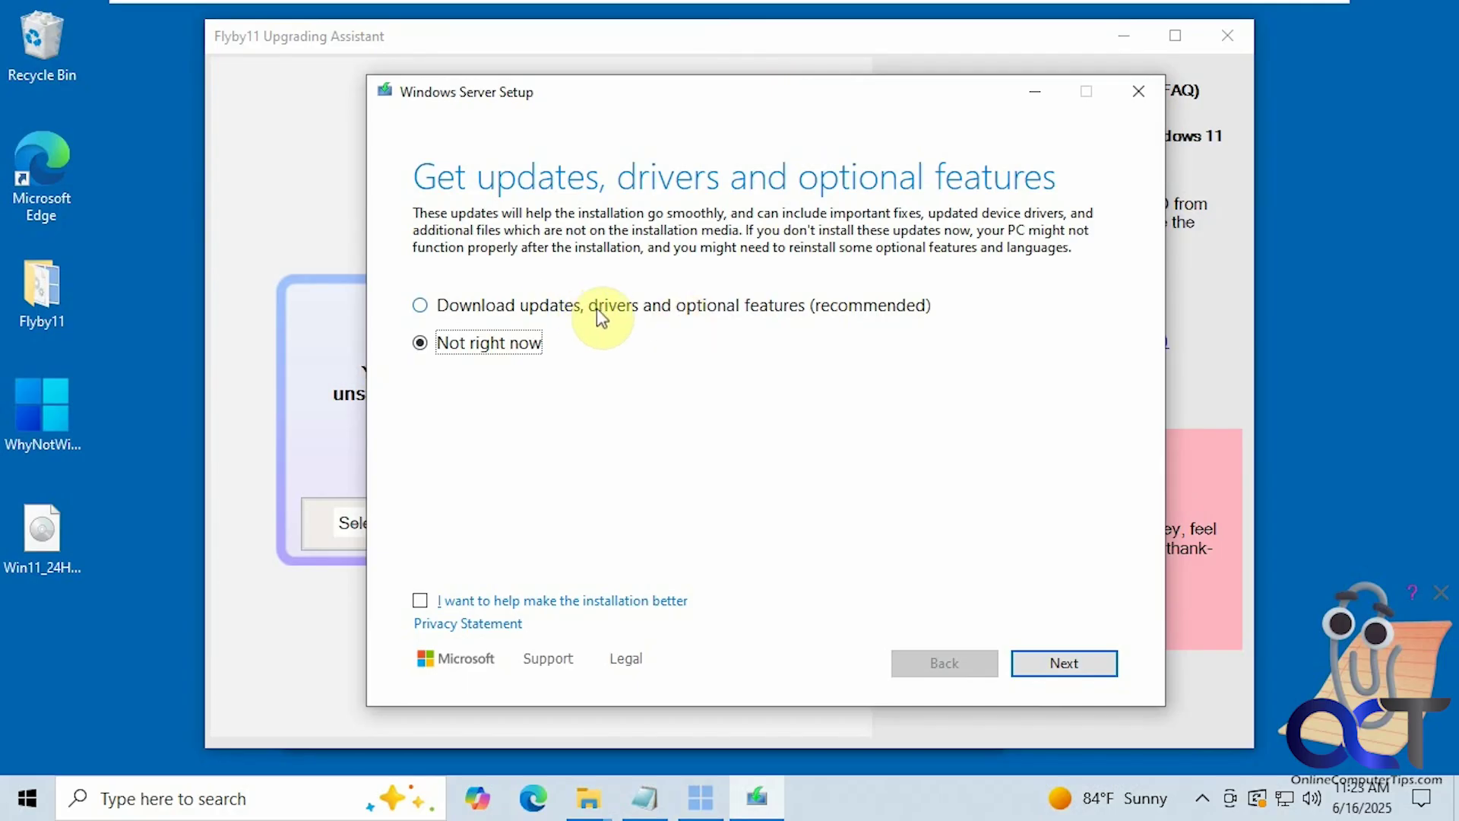
{"action": "left_click", "coordinate": [1060, 656]}
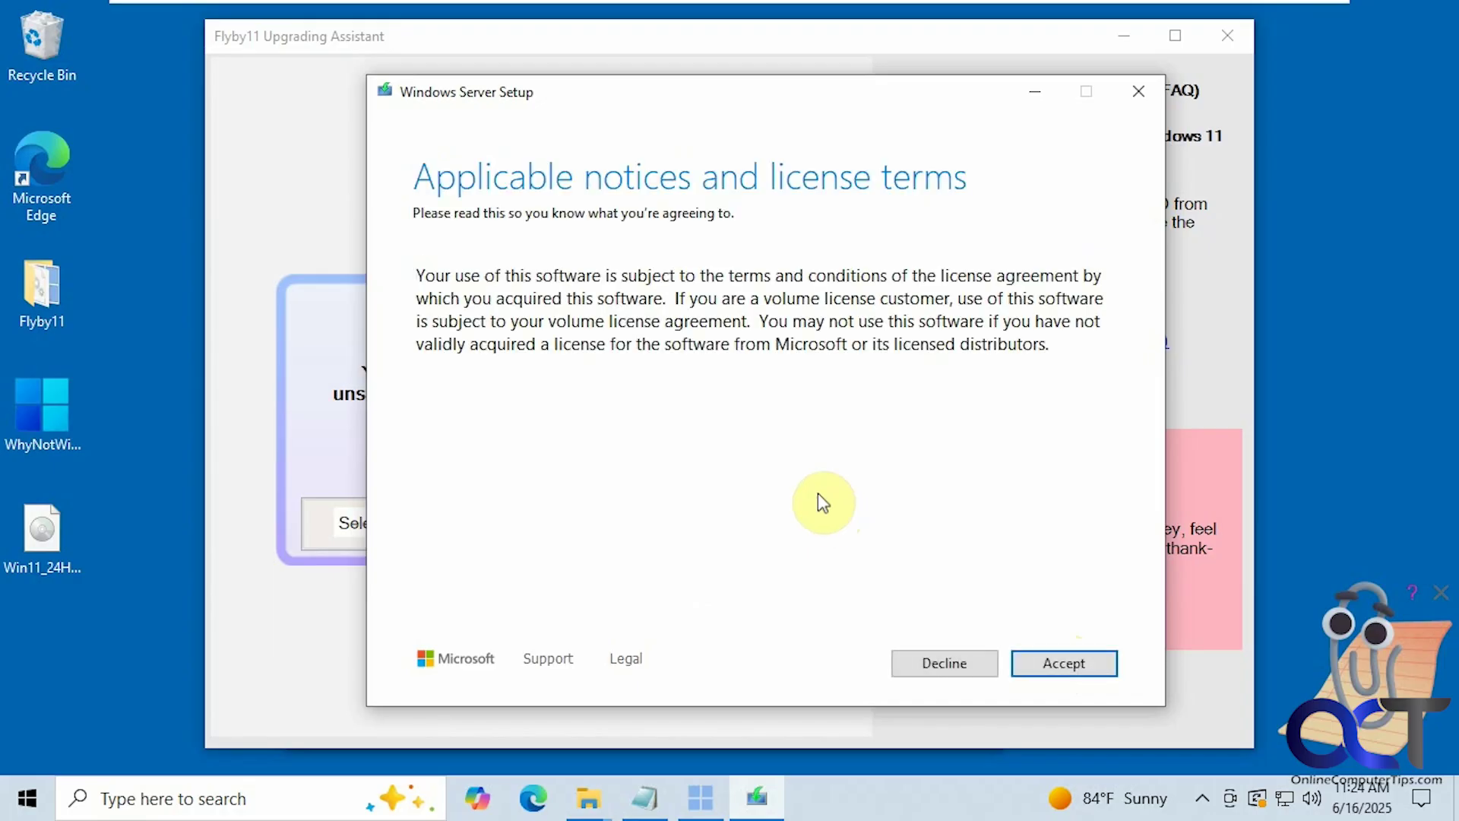
Step: Accept the license, keep files, settings and apps, and install Windows 11 Home after the readiness check
{"action": "left_click", "coordinate": [1064, 663]}
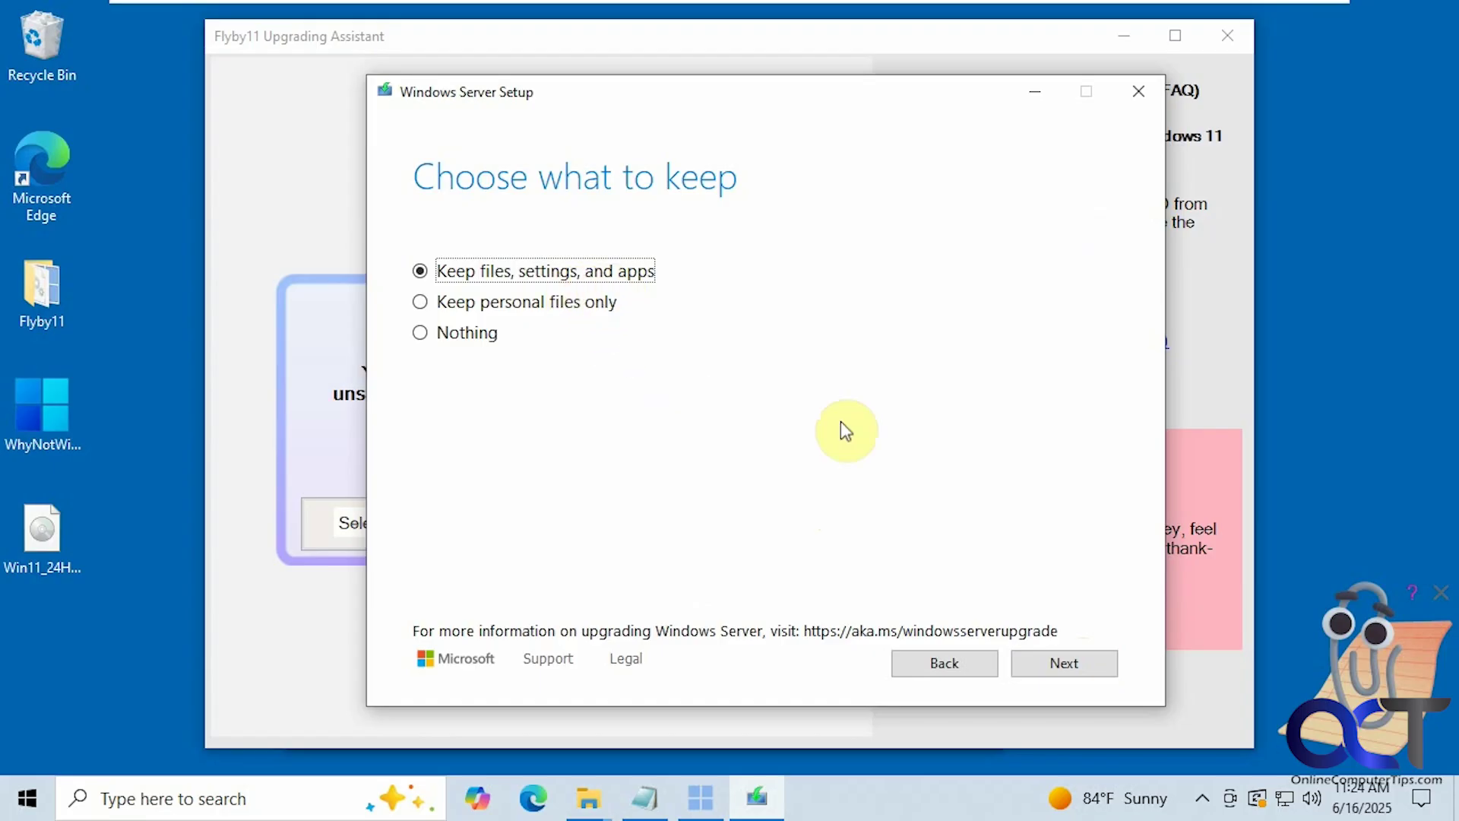
{"action": "left_click", "coordinate": [1060, 662]}
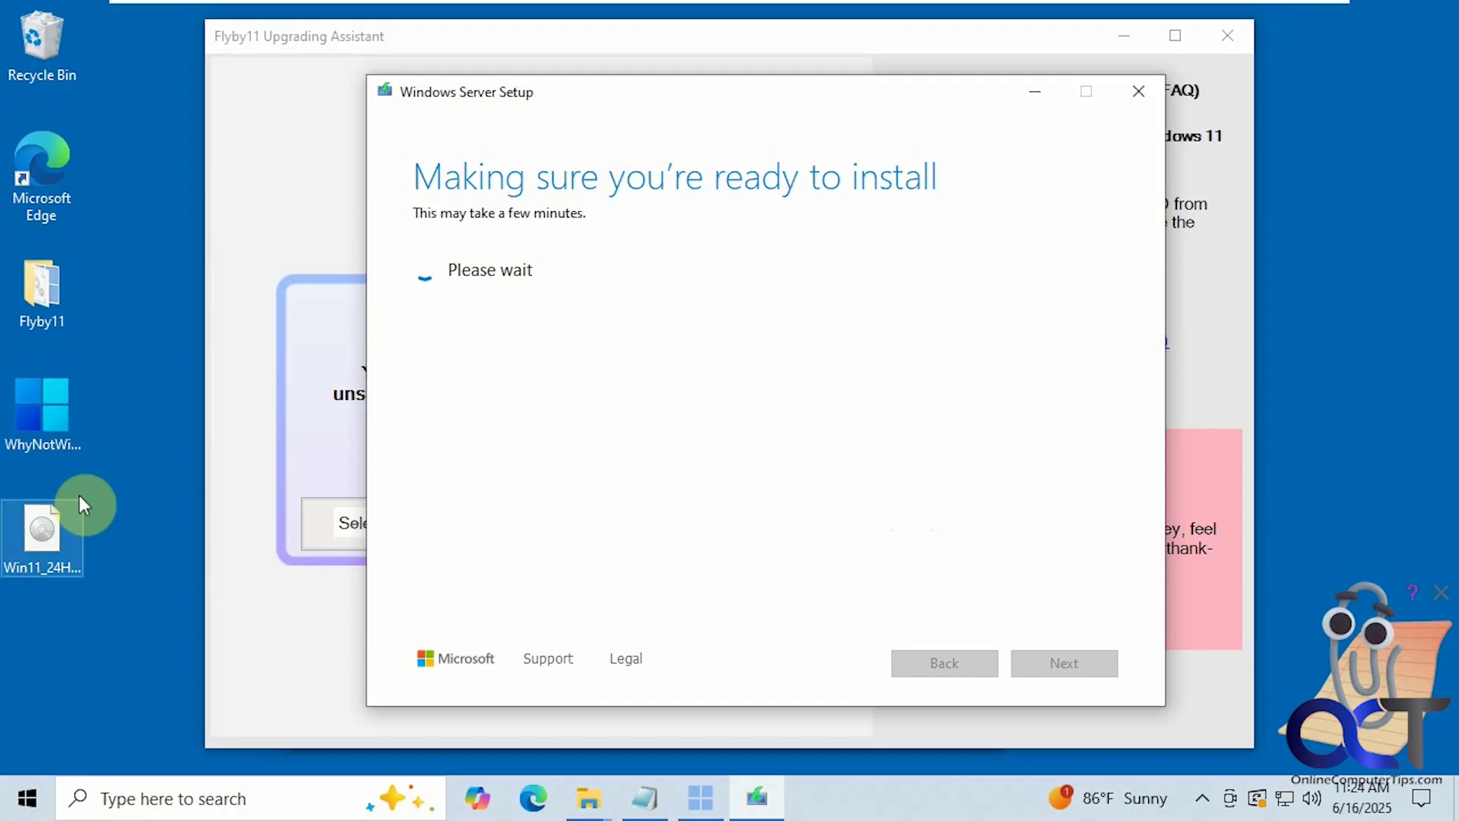
{"action": "left_click", "coordinate": [52, 545]}
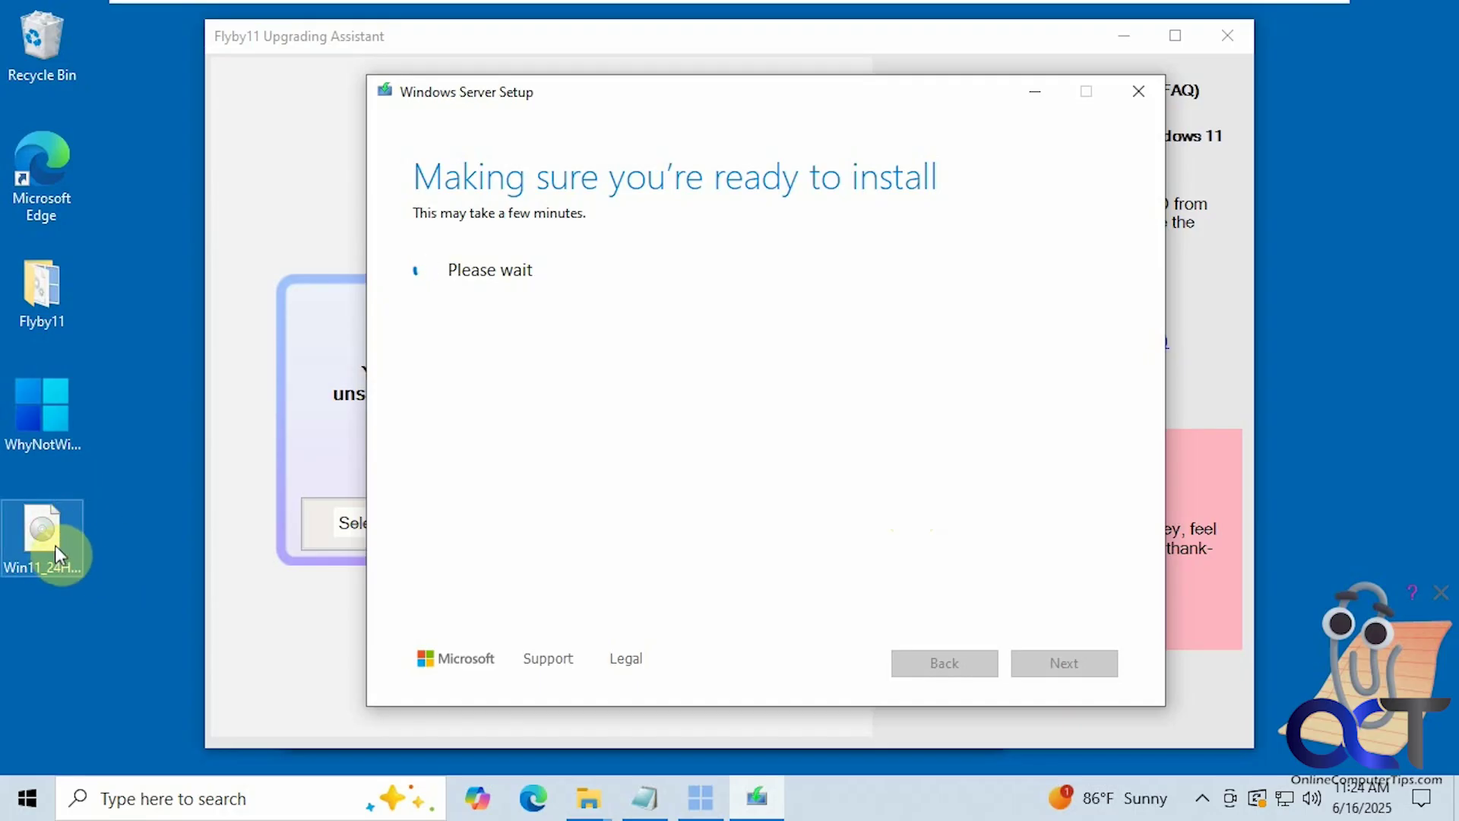
{"action": "left_click", "coordinate": [79, 556]}
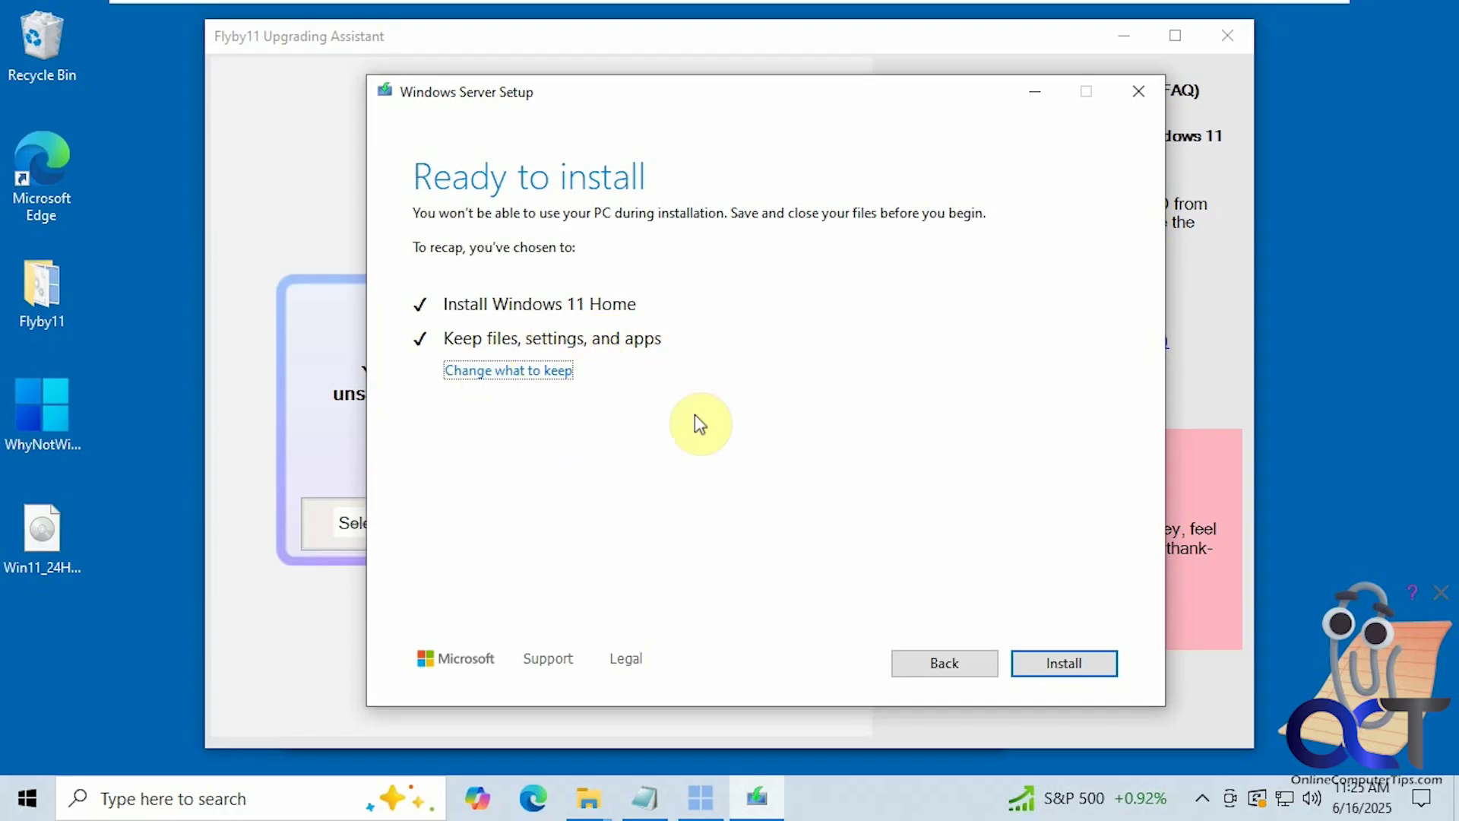
{"action": "left_click", "coordinate": [1069, 661]}
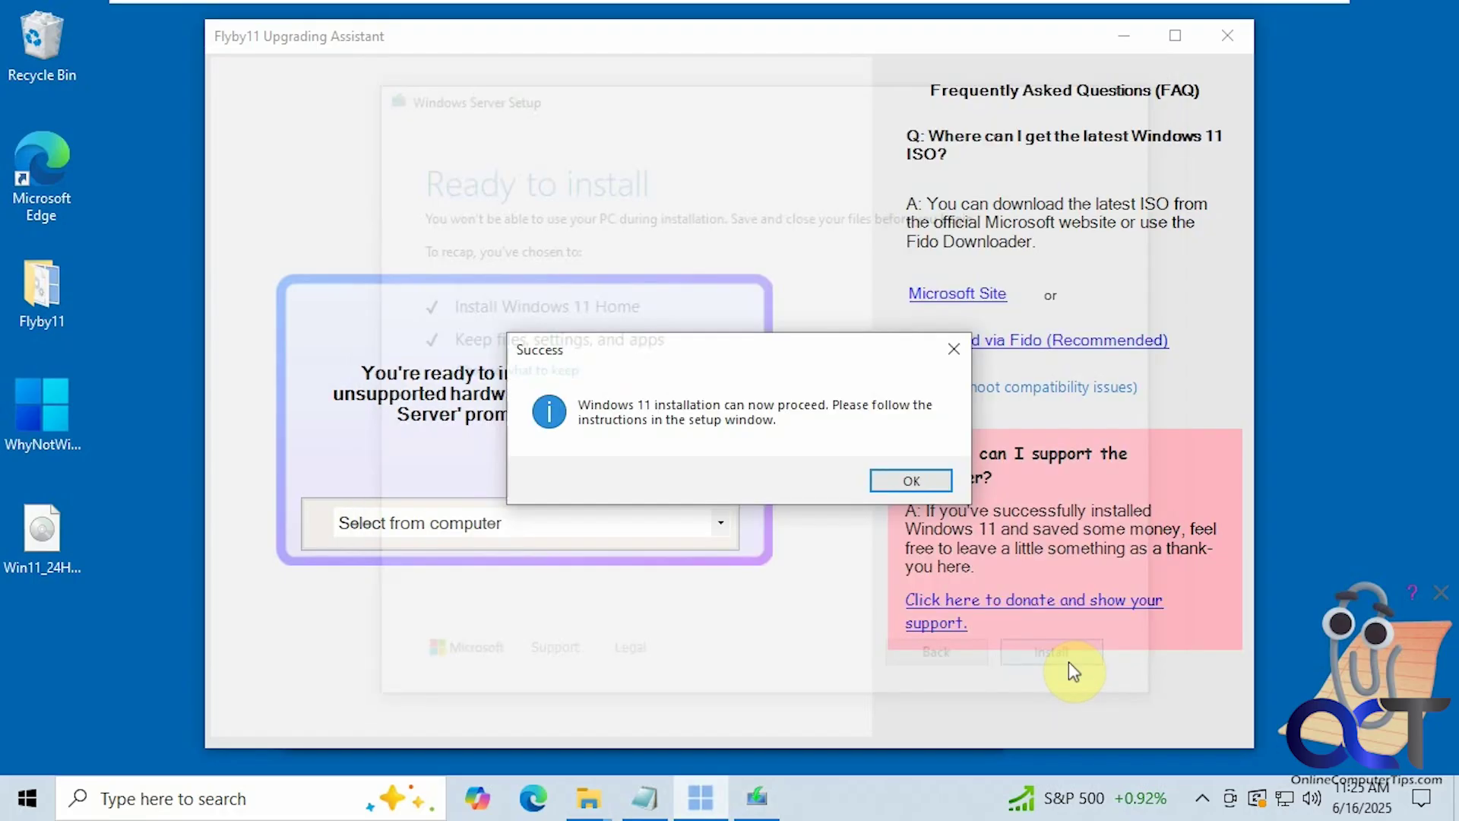
Step: Dismiss the Success message box so the installation and restarts finish
{"action": "key", "text": "Return"}
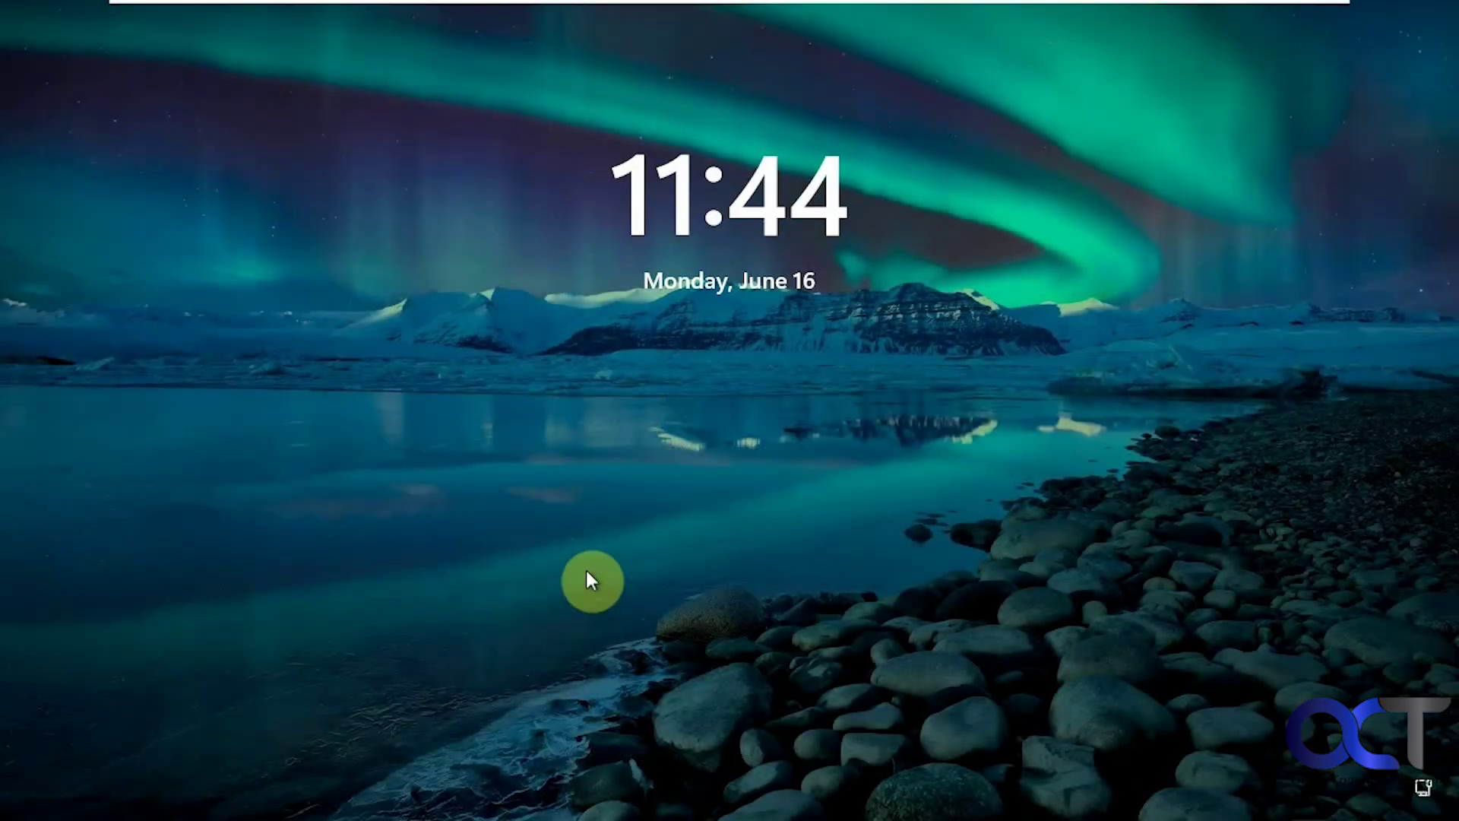
Step: Sign in to the local Admin account with its password from the lock screen
{"action": "left_click", "coordinate": [586, 571]}
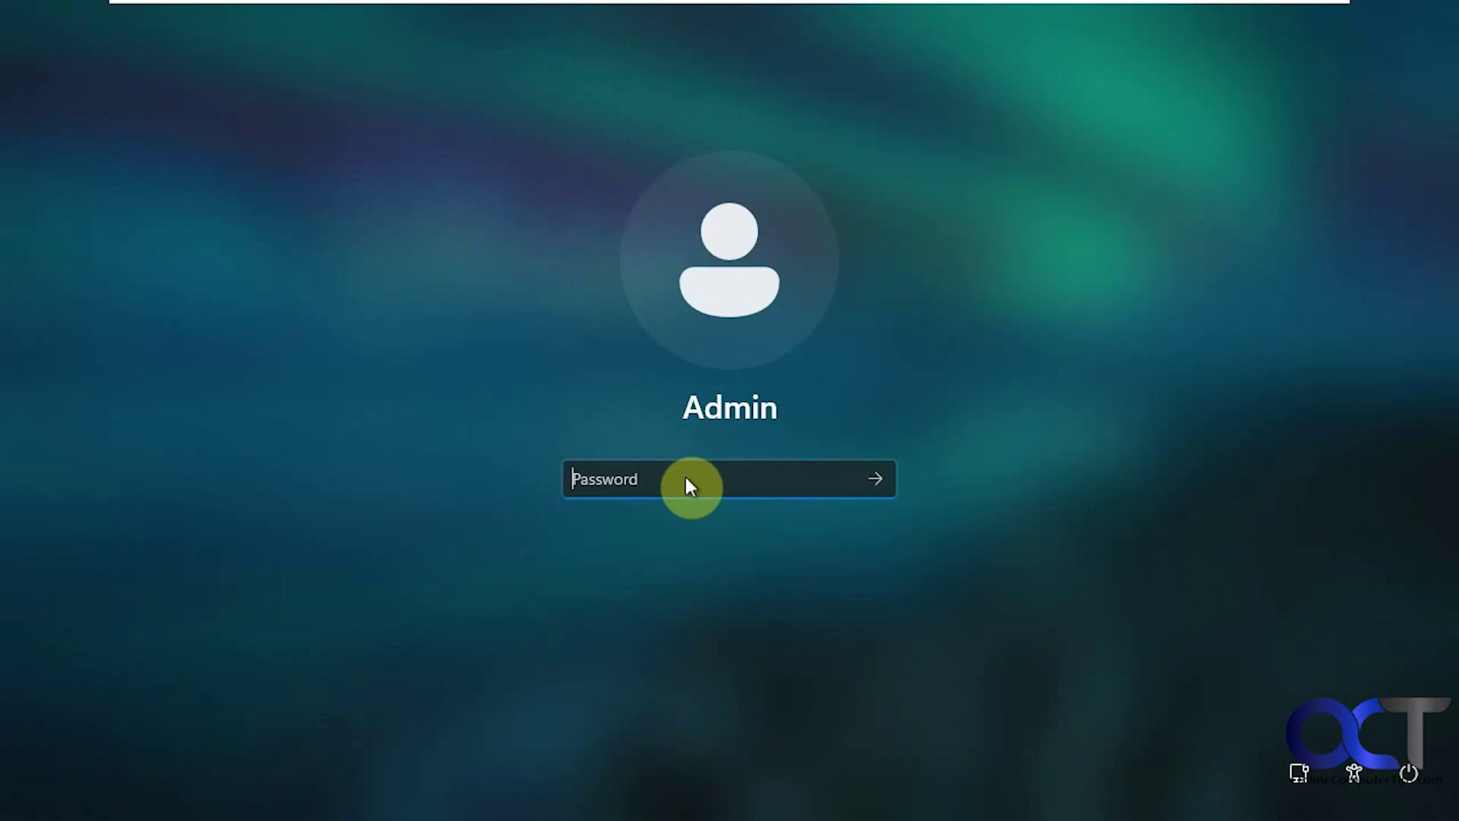
{"action": "type", "text": "123456789"}
{"action": "key", "text": "Return"}
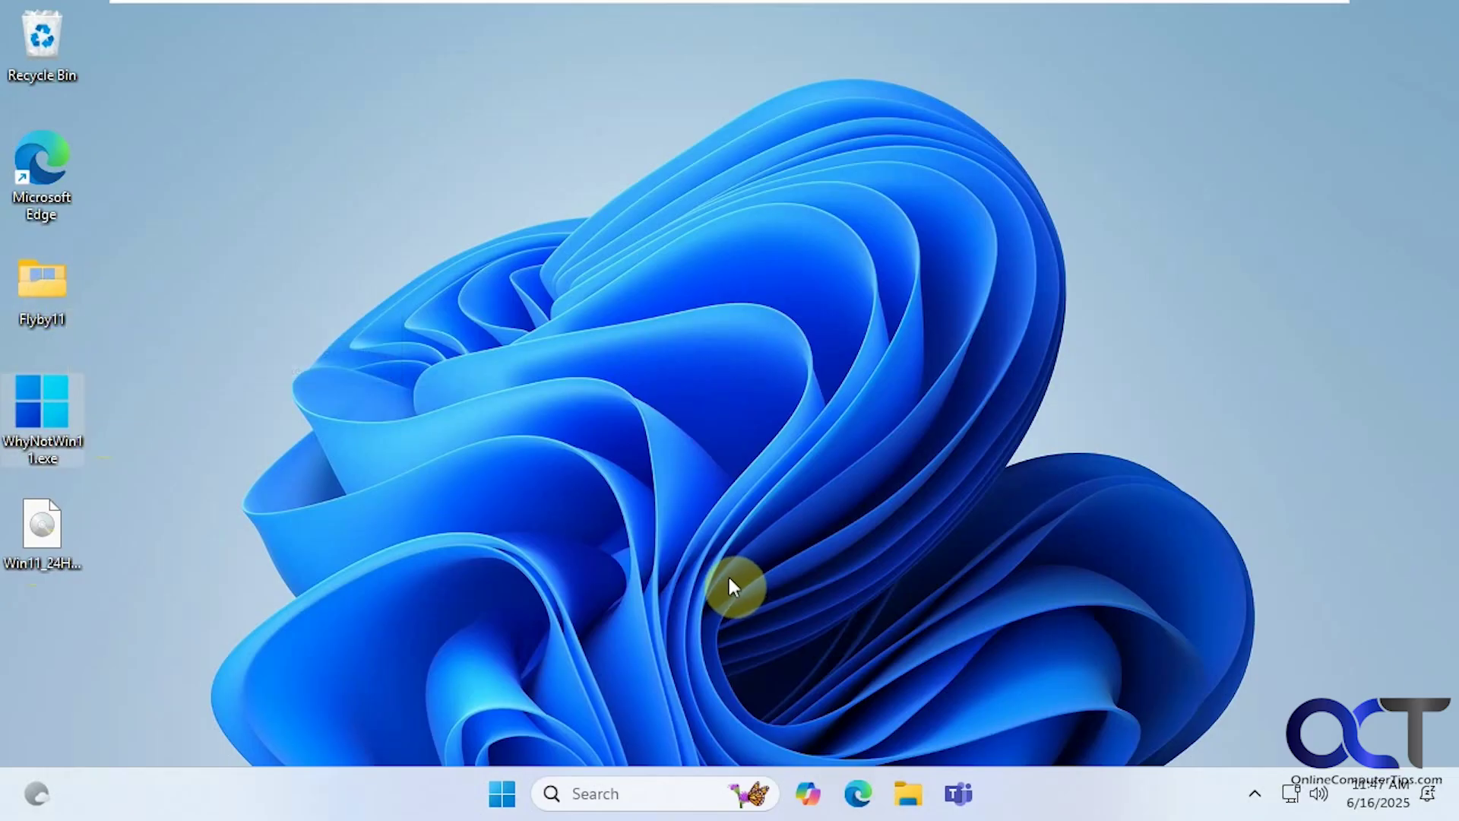
{"action": "left_click", "coordinate": [501, 793]}
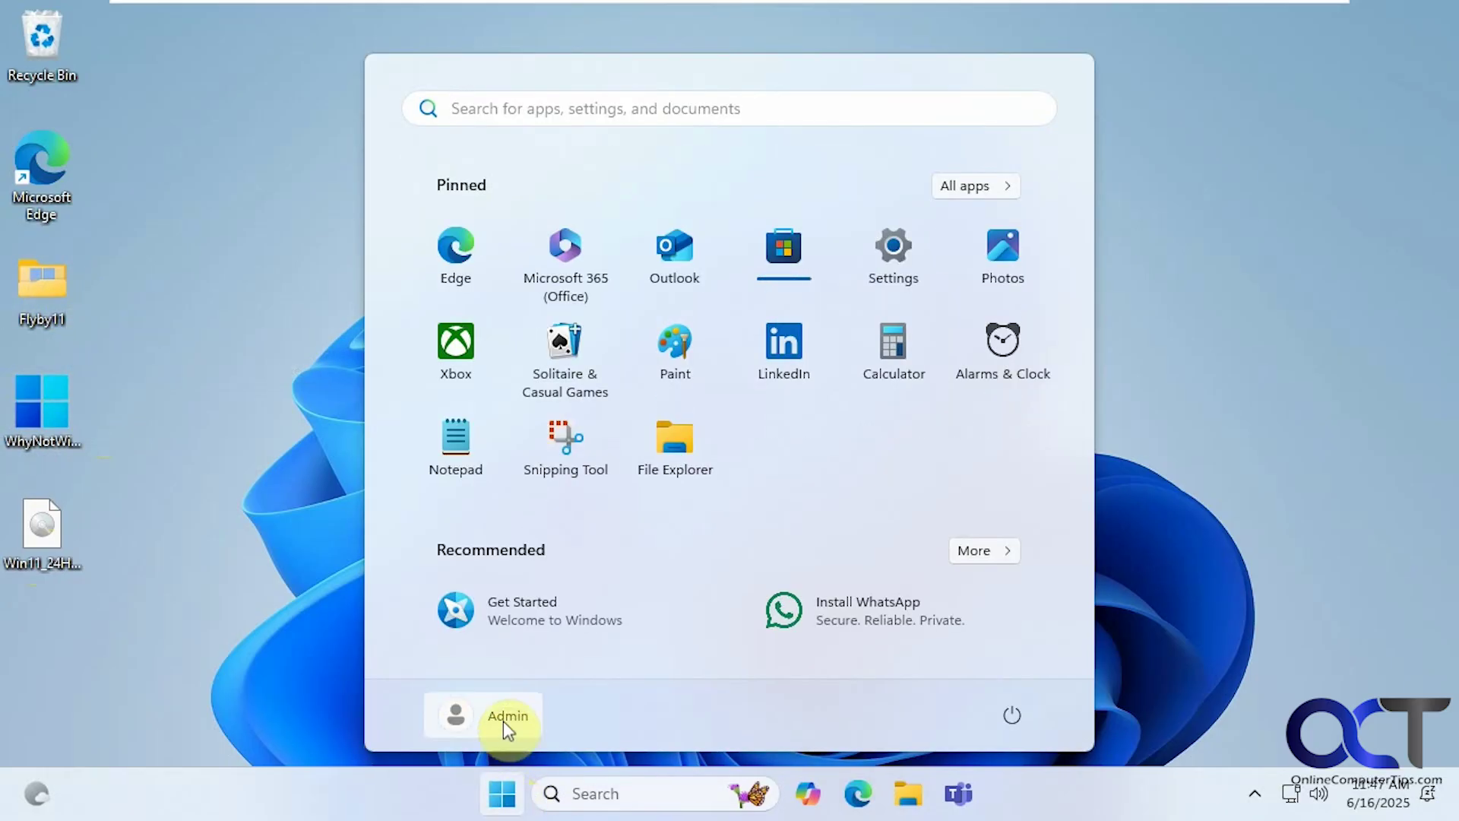
{"action": "left_click", "coordinate": [509, 715]}
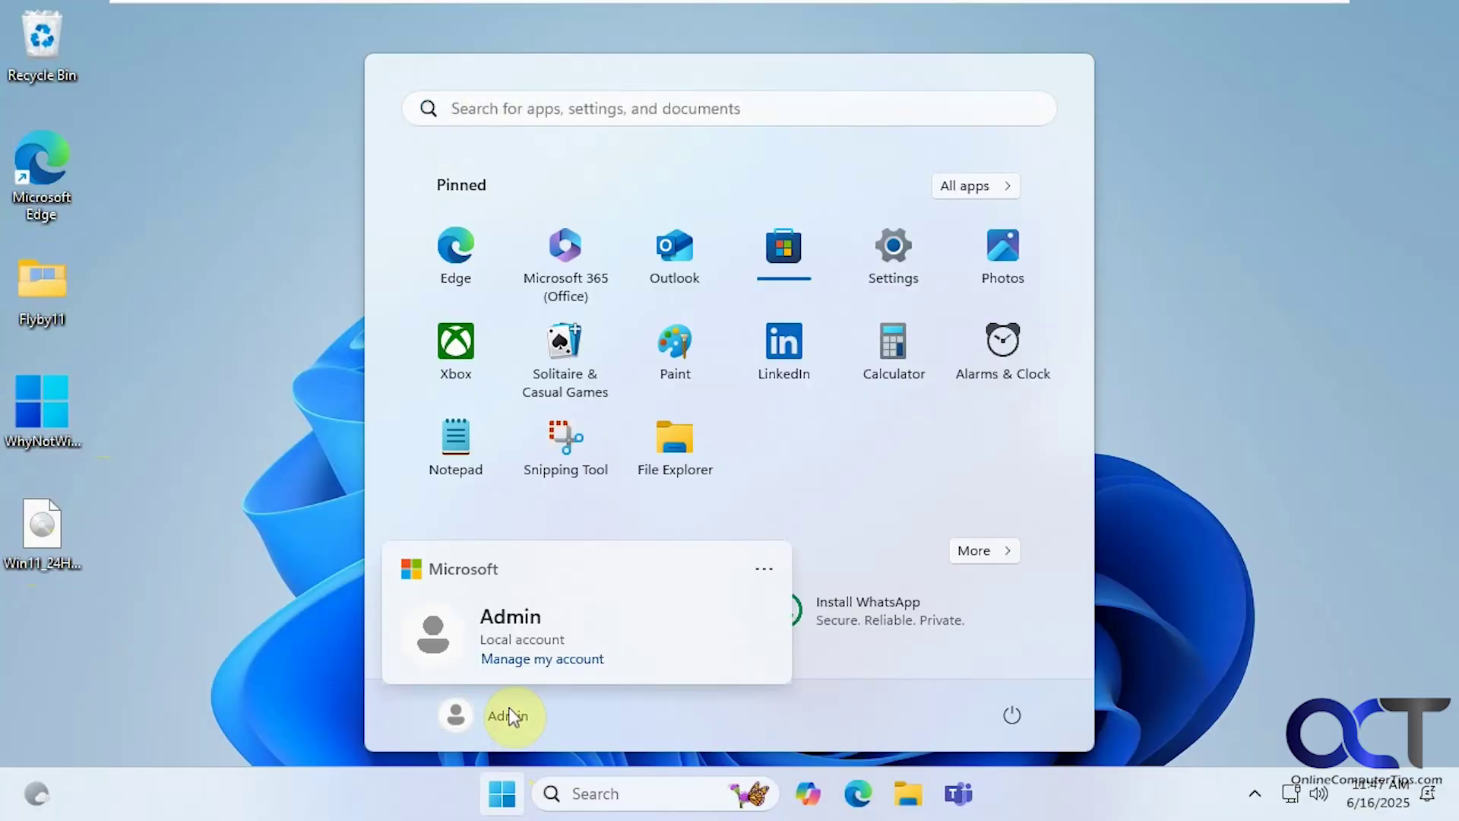
{"action": "left_click", "coordinate": [290, 503]}
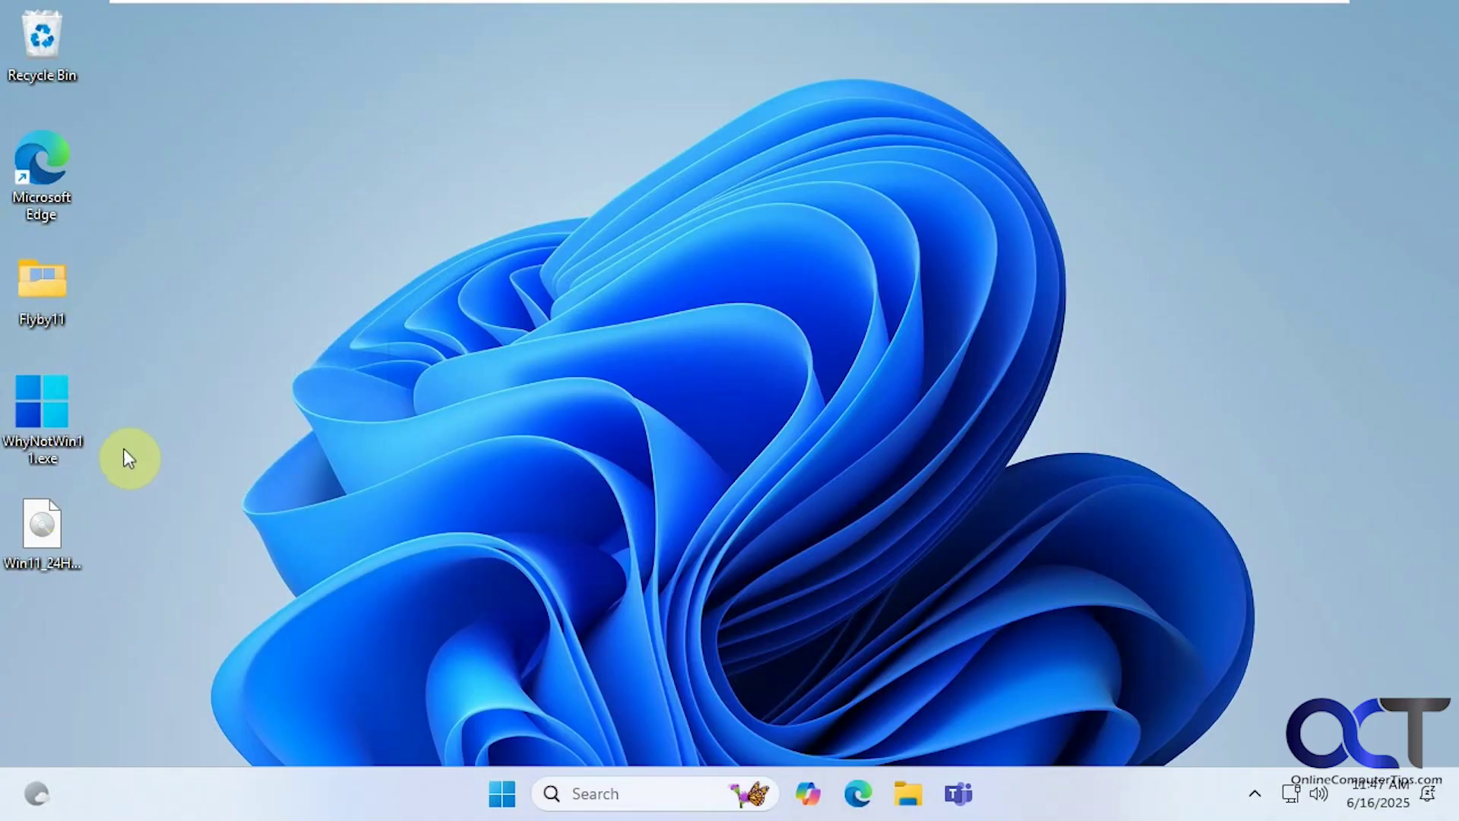
{"action": "mouse_move", "coordinate": [100, 459]}
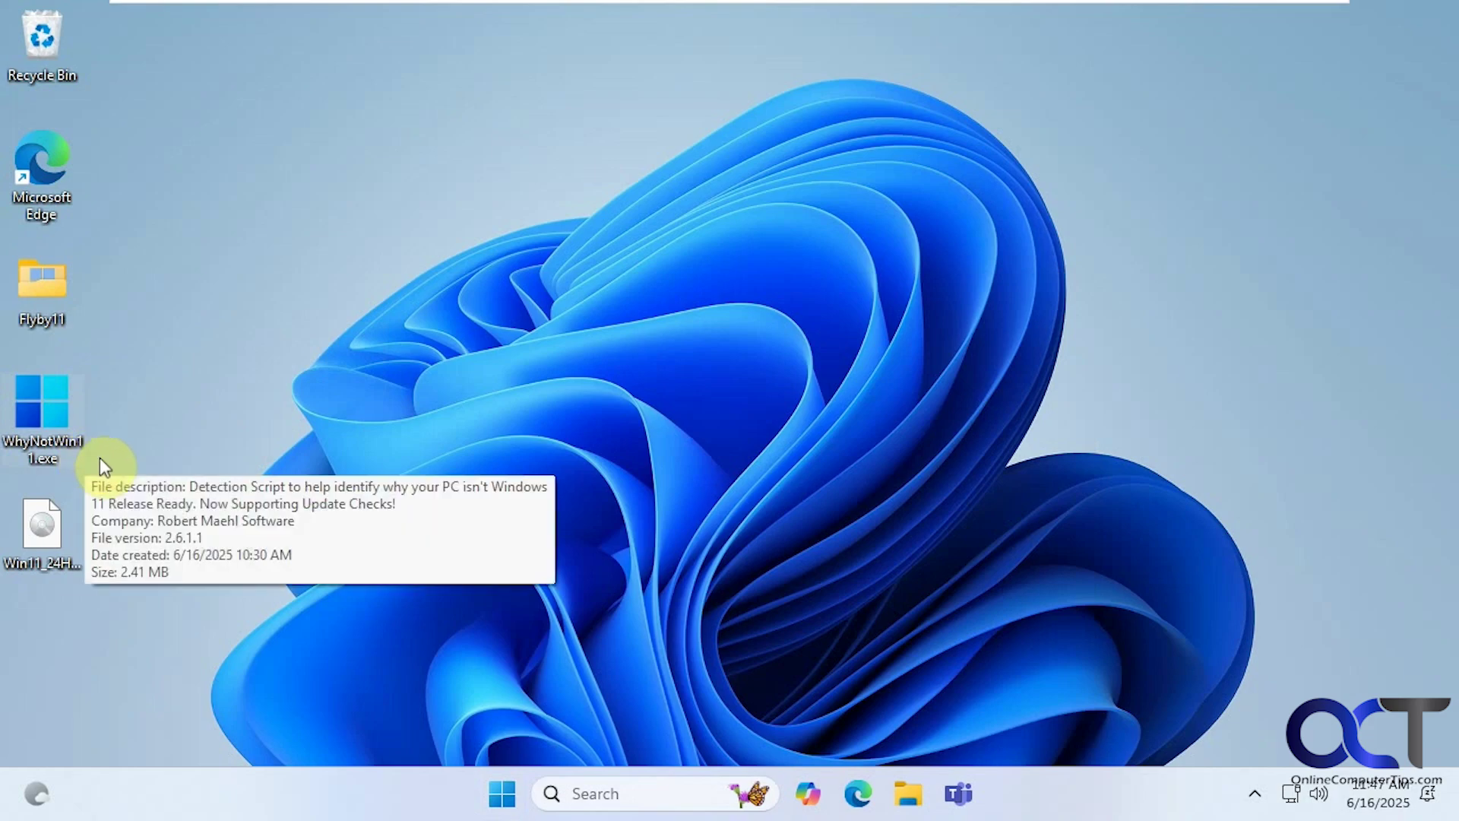